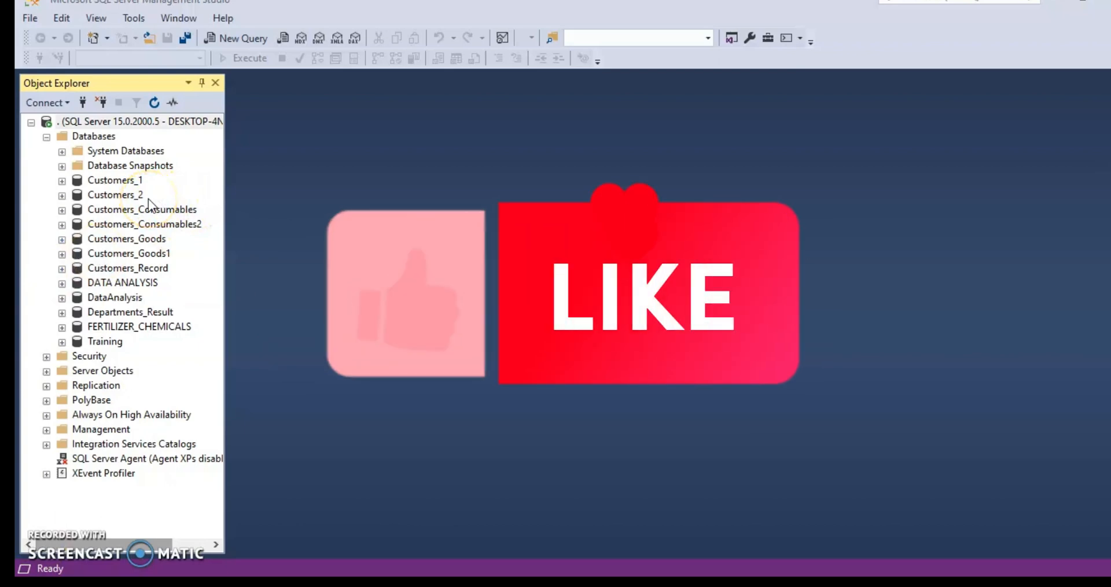
- Start a new table in the Tables folder of the Customers_Consumables database
{"action": "left_click", "coordinate": [62, 211]}
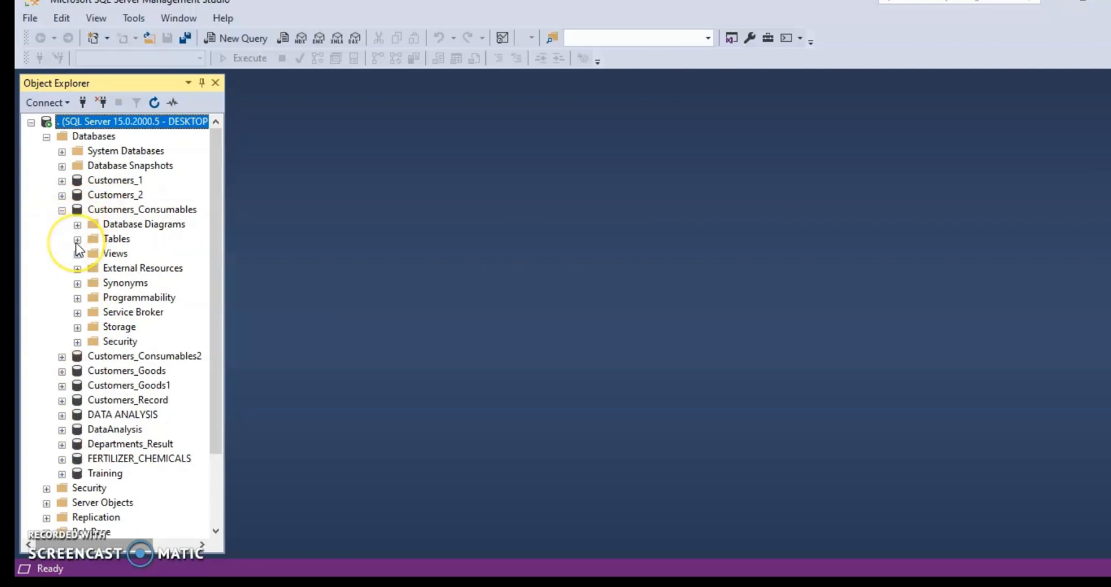
{"action": "left_click", "coordinate": [77, 239]}
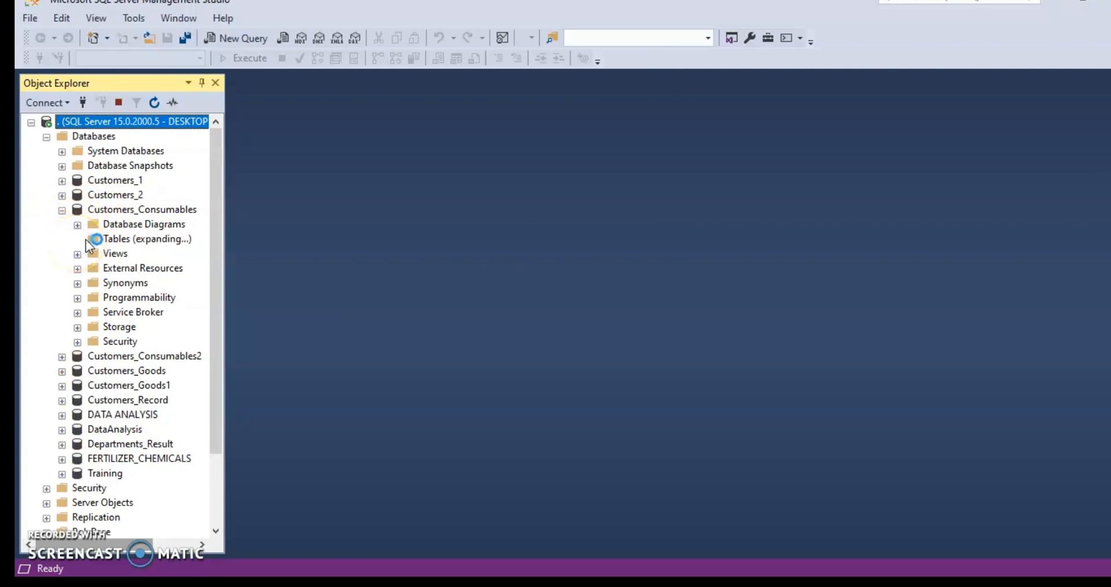
{"action": "left_click", "coordinate": [116, 240]}
{"action": "right_click", "coordinate": [117, 239]}
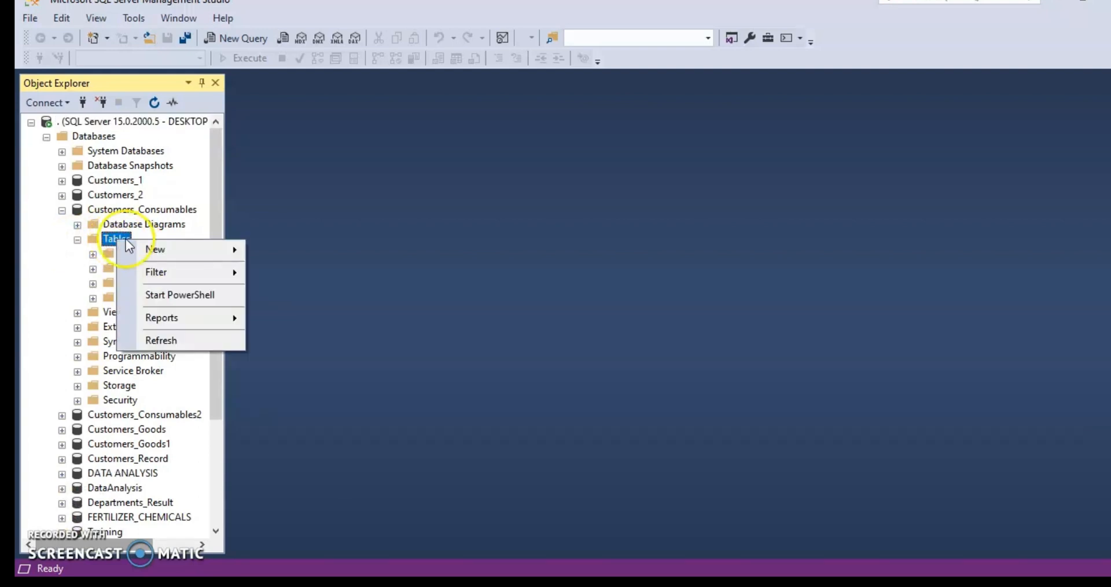
{"action": "mouse_move", "coordinate": [164, 254]}
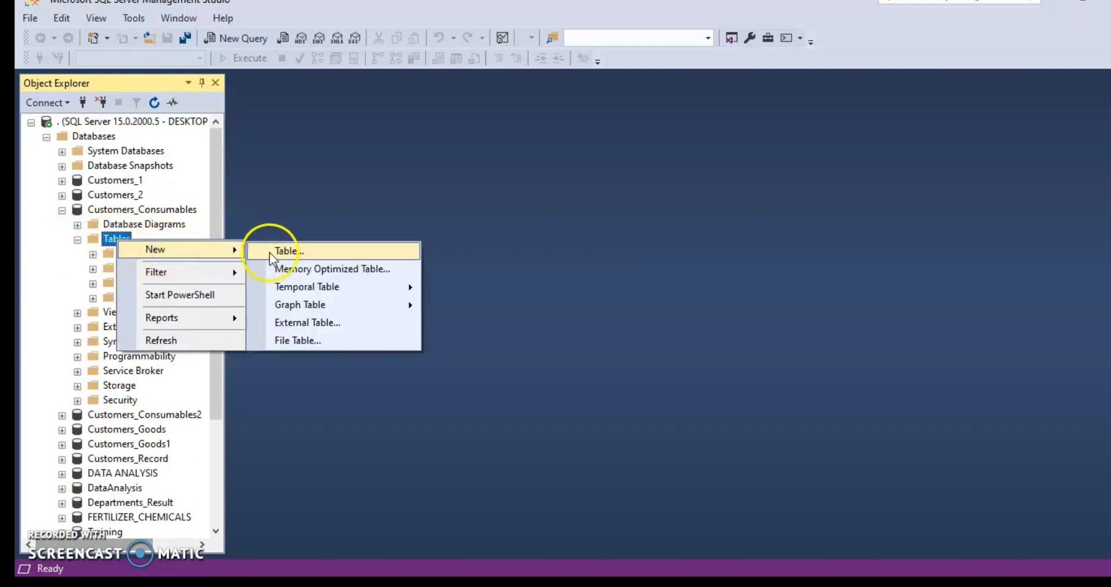
{"action": "left_click", "coordinate": [296, 253]}
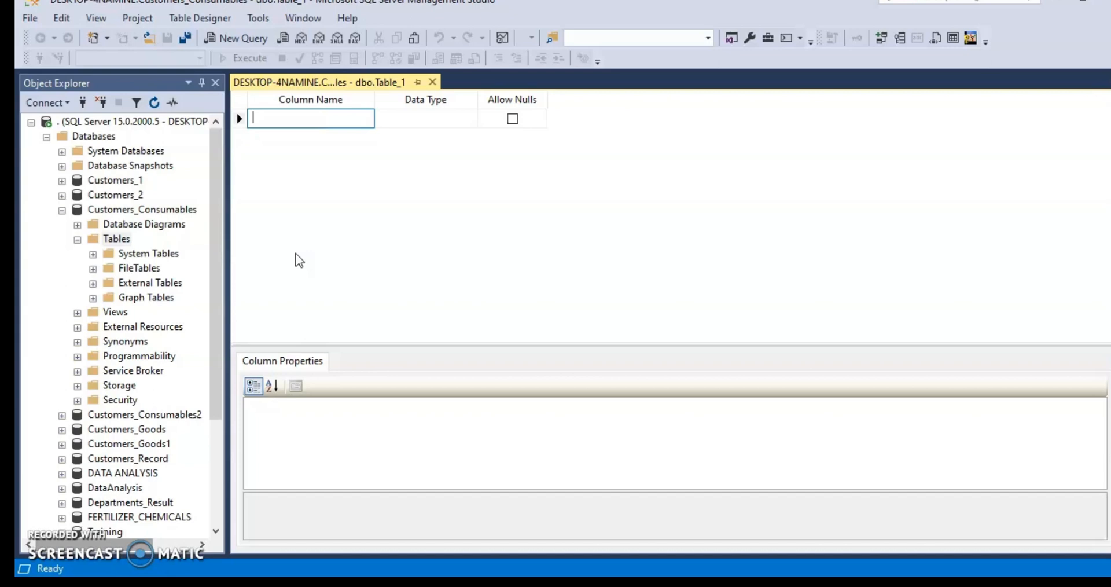
- Define the first column as Customer_id with the int data type
{"action": "type", "text": "Cust"}
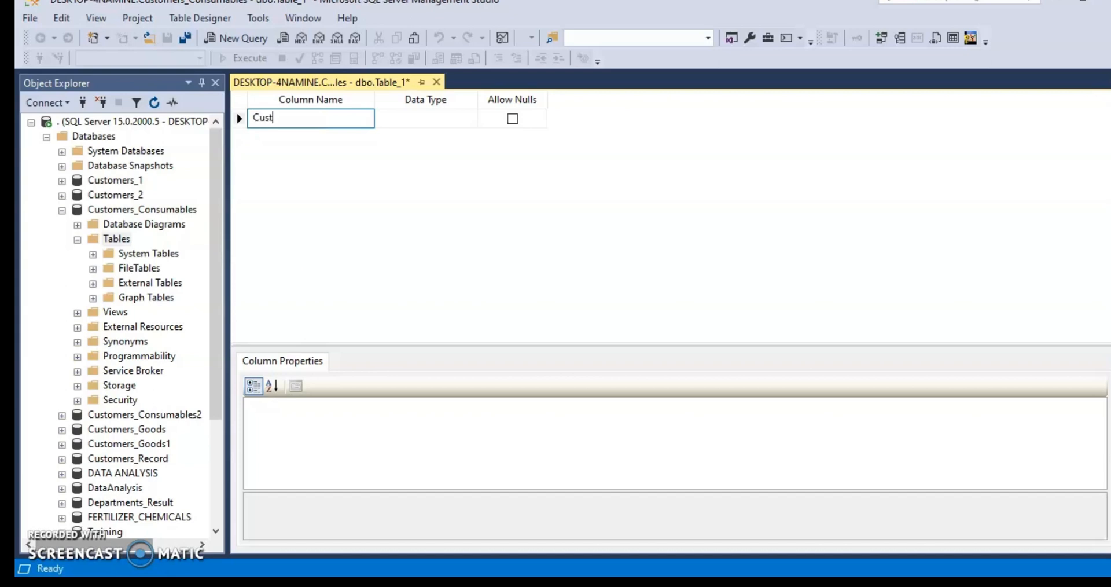
{"action": "type", "text": "omer_id"}
{"action": "left_click", "coordinate": [429, 119]}
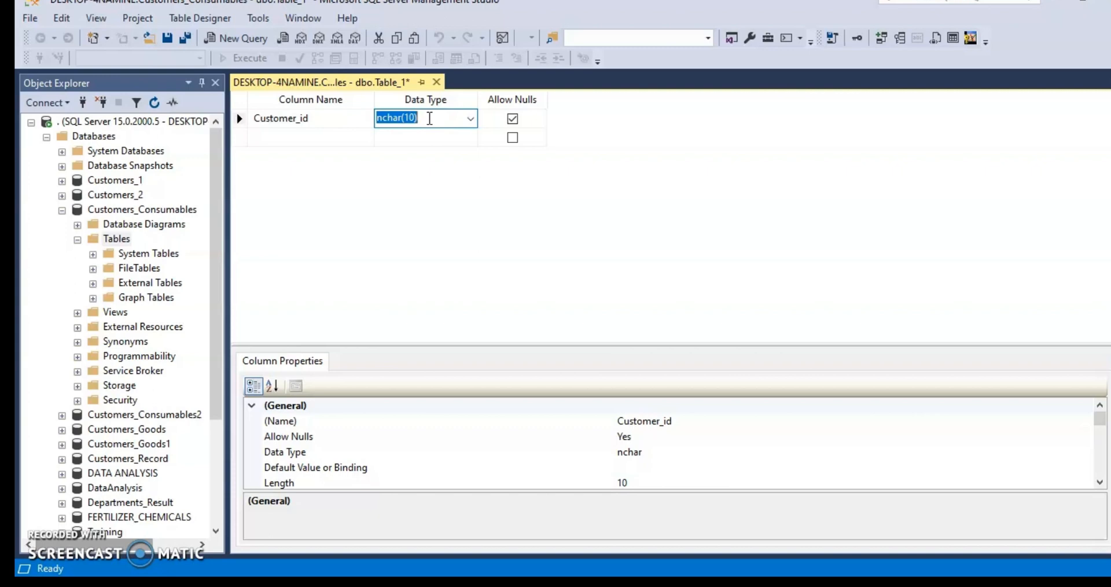
{"action": "left_click", "coordinate": [471, 119]}
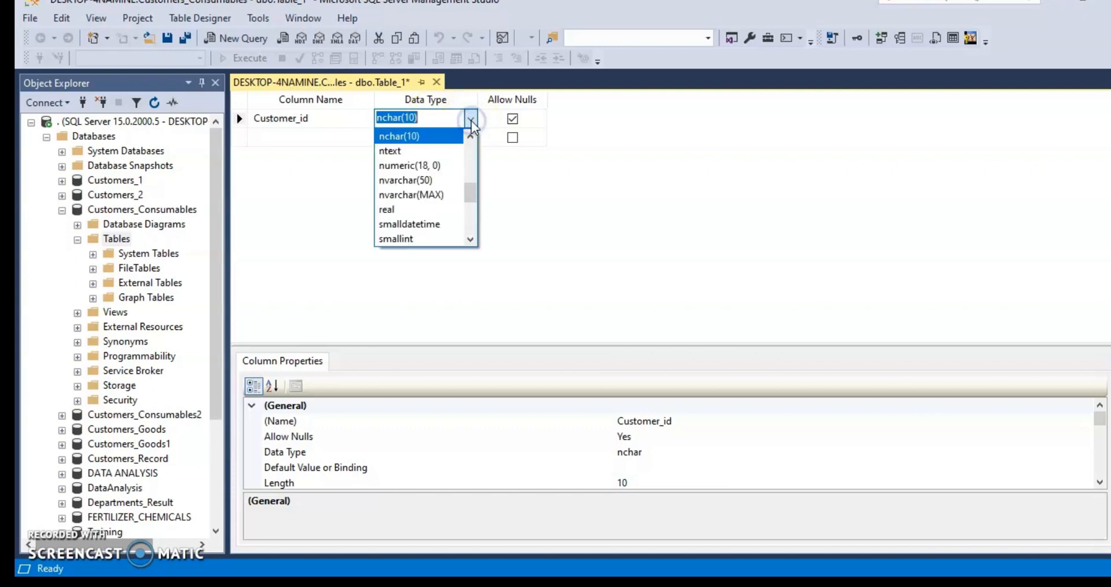
{"action": "mouse_move", "coordinate": [468, 193]}
{"action": "left_mouse_down"}
{"action": "mouse_move", "coordinate": [472, 169]}
{"action": "mouse_move", "coordinate": [471, 188]}
{"action": "mouse_move", "coordinate": [462, 181]}
{"action": "left_mouse_up"}
{"action": "left_click", "coordinate": [433, 182]}
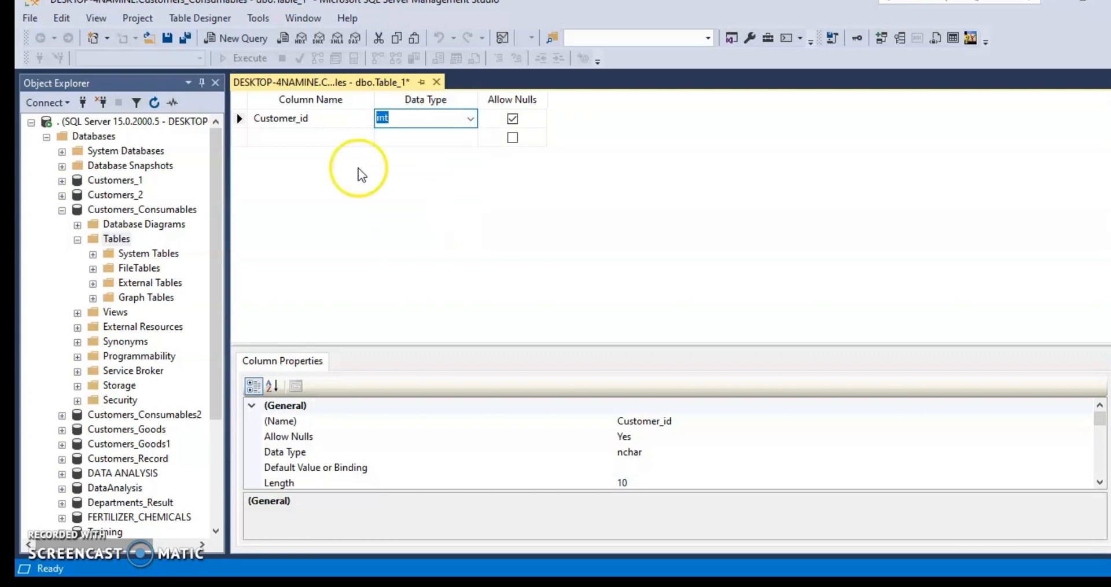
- Add a second column named Customer_name with the varchar(50) data type
{"action": "left_click", "coordinate": [274, 137]}
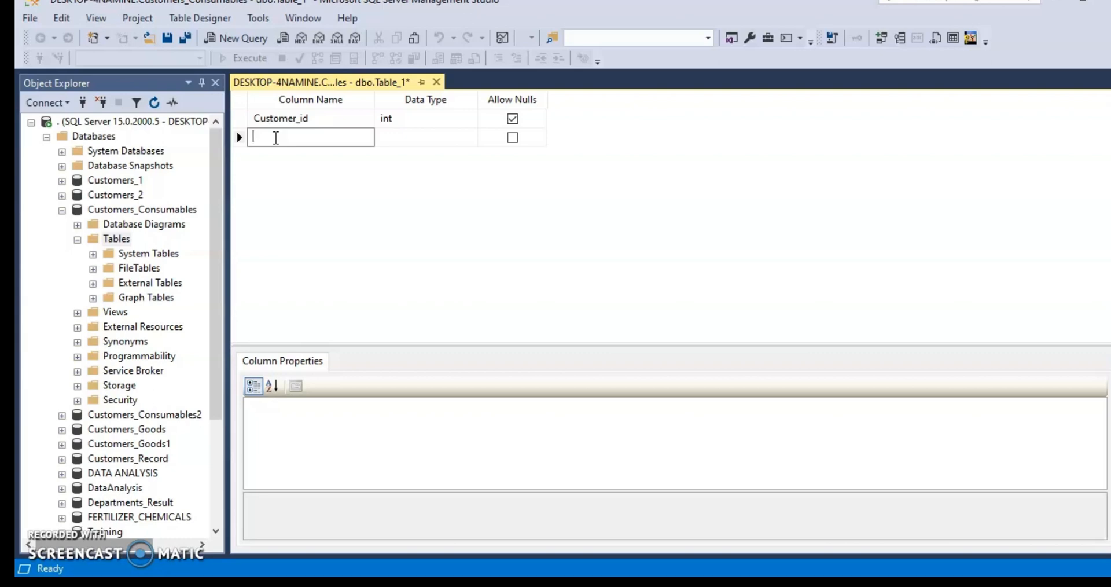
{"action": "type", "text": "Customer_name"}
{"action": "left_click", "coordinate": [406, 138]}
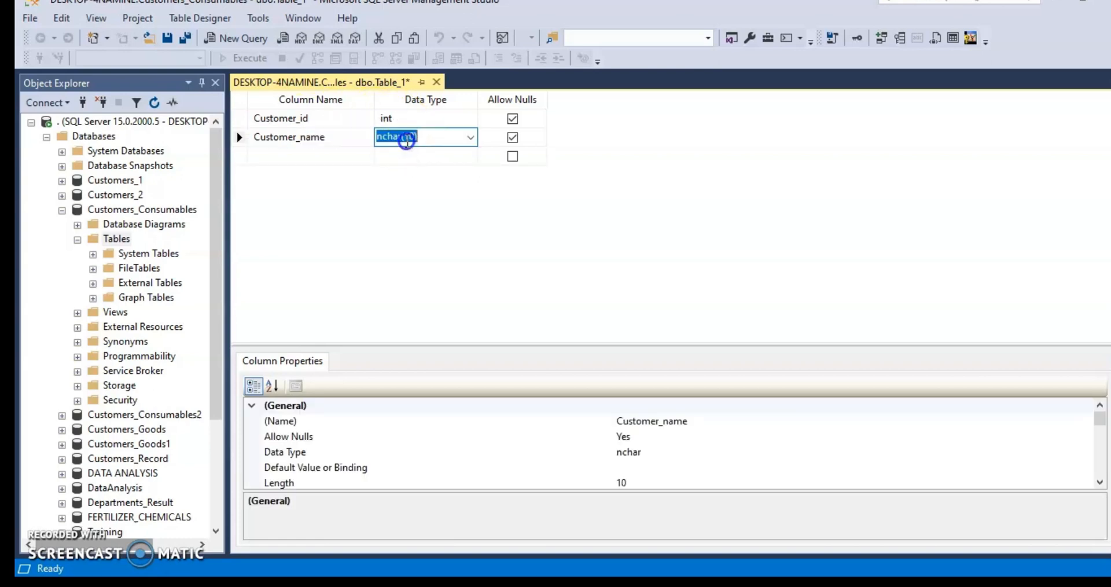
{"action": "left_click", "coordinate": [470, 138]}
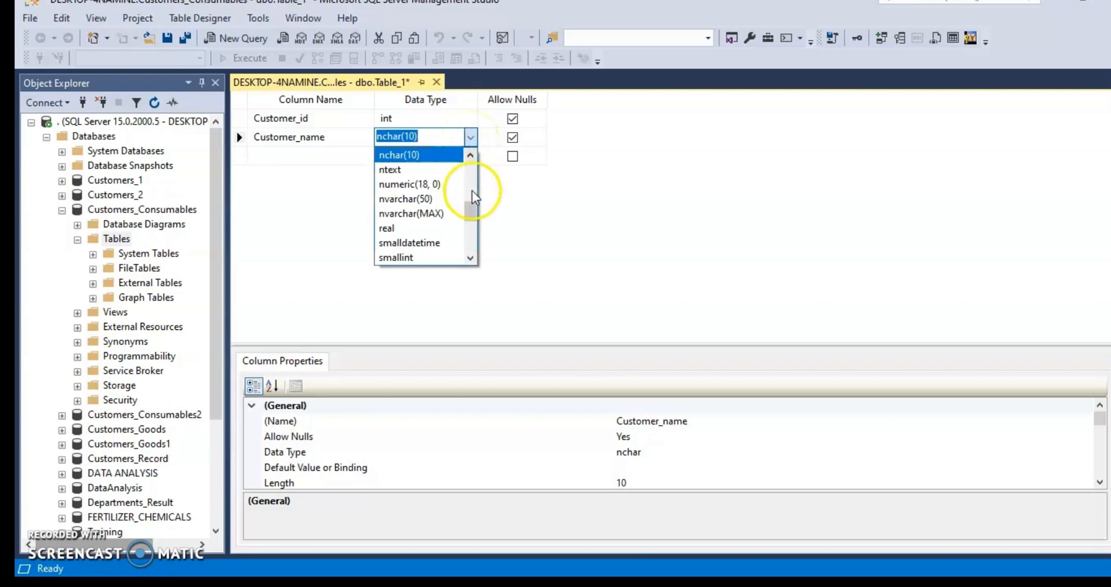
{"action": "left_click_drag", "start_coordinate": [478, 217], "coordinate": [467, 241]}
{"action": "left_click", "coordinate": [425, 256]}
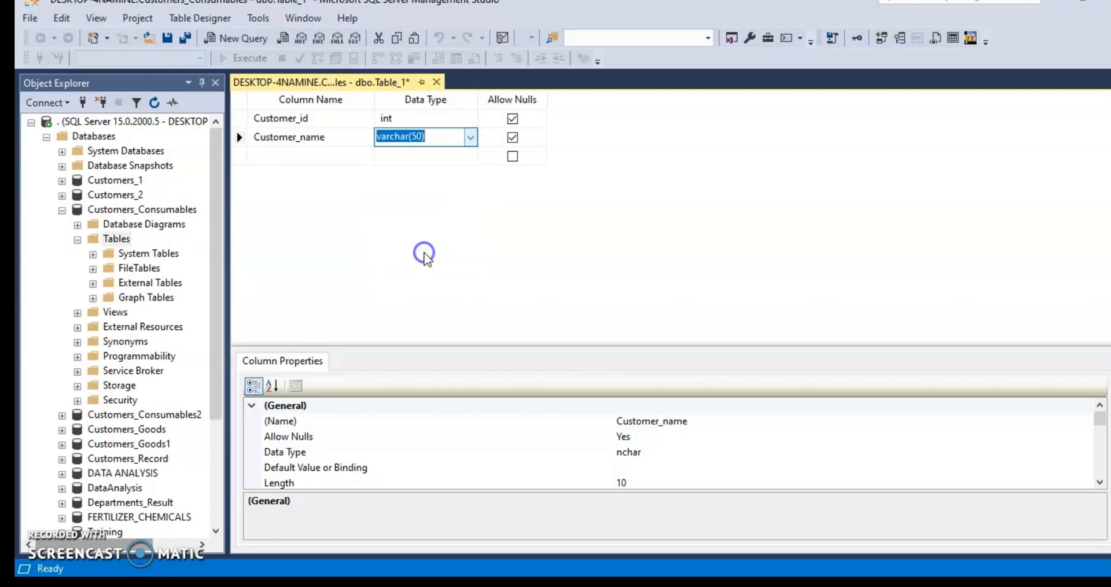
- Set the data type of the Customer_name column to varchar(100)
{"action": "left_click", "coordinate": [420, 137]}
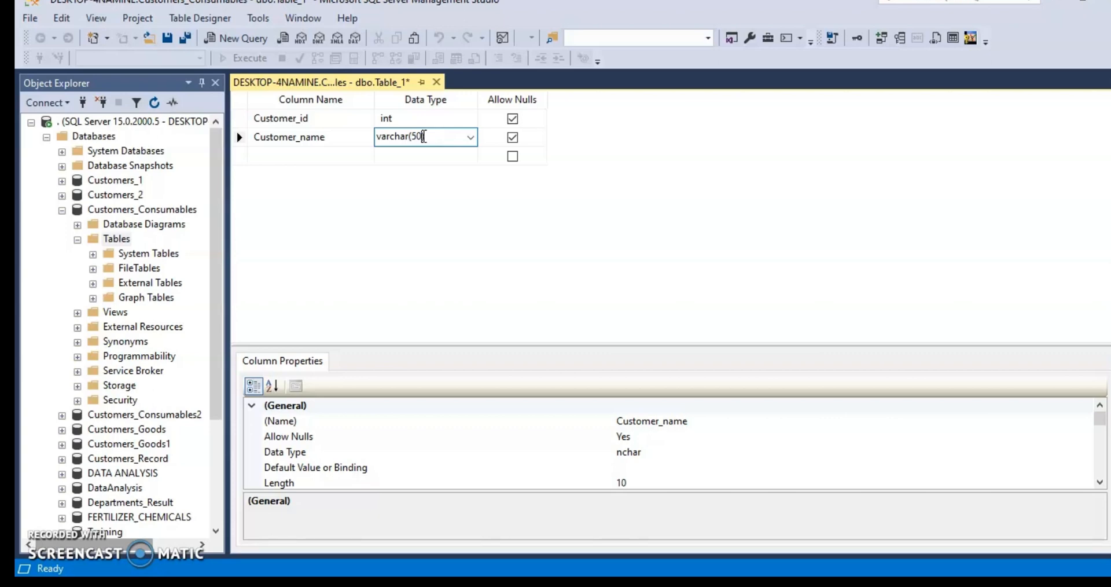
{"action": "left_click", "coordinate": [424, 137]}
{"action": "key", "text": "BackSpace"}
{"action": "key", "text": "BackSpace"}
{"action": "type", "text": "100"}
- Add a third column named Customer Address with the varchar(50) data type
{"action": "left_click", "coordinate": [316, 156]}
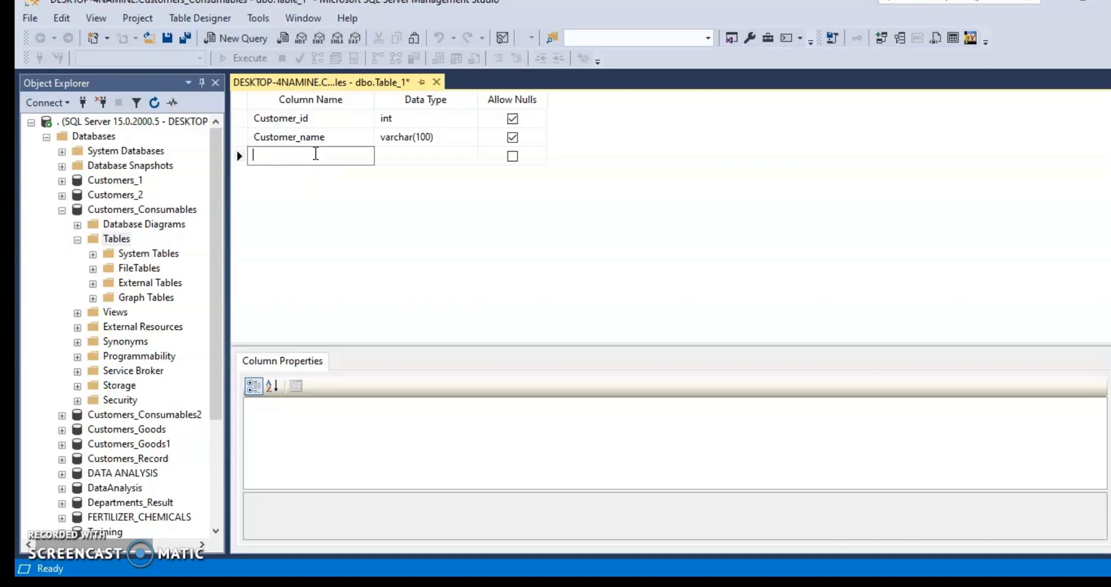
{"action": "type", "text": "Customer Address"}
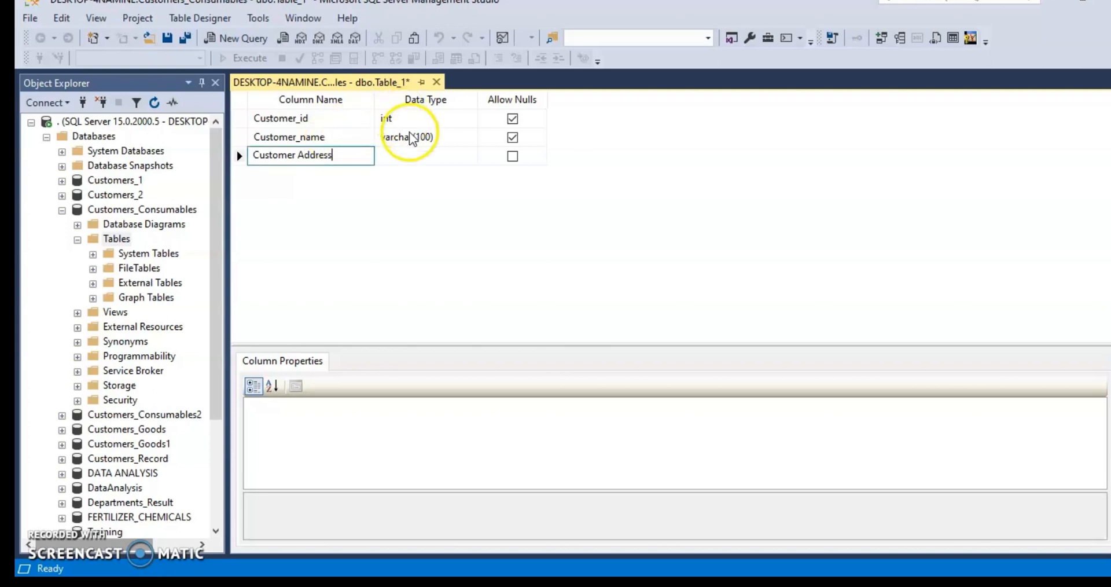
{"action": "left_click", "coordinate": [411, 155]}
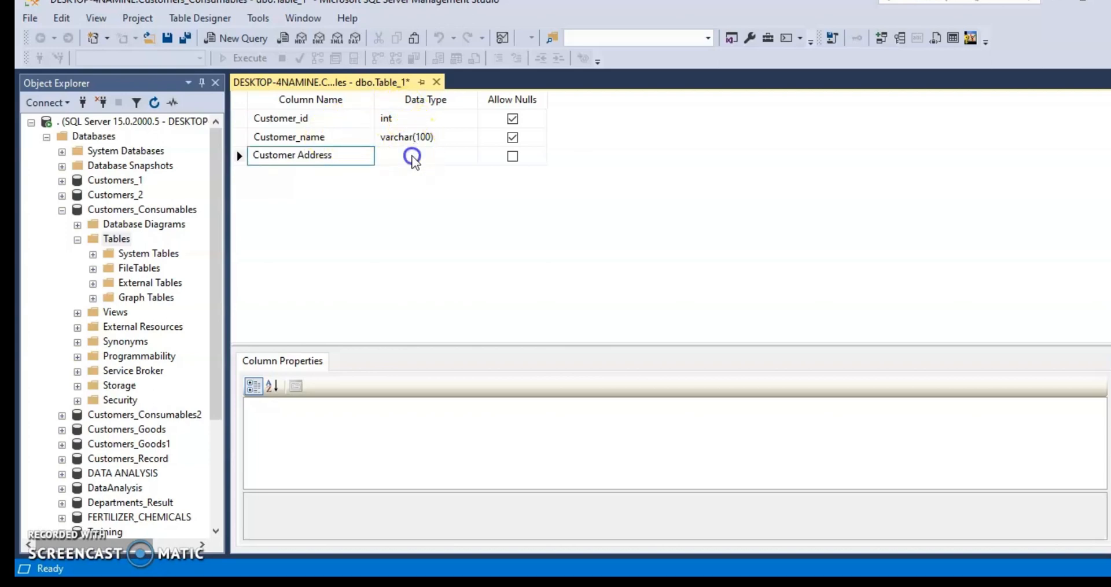
{"action": "left_click", "coordinate": [472, 156]}
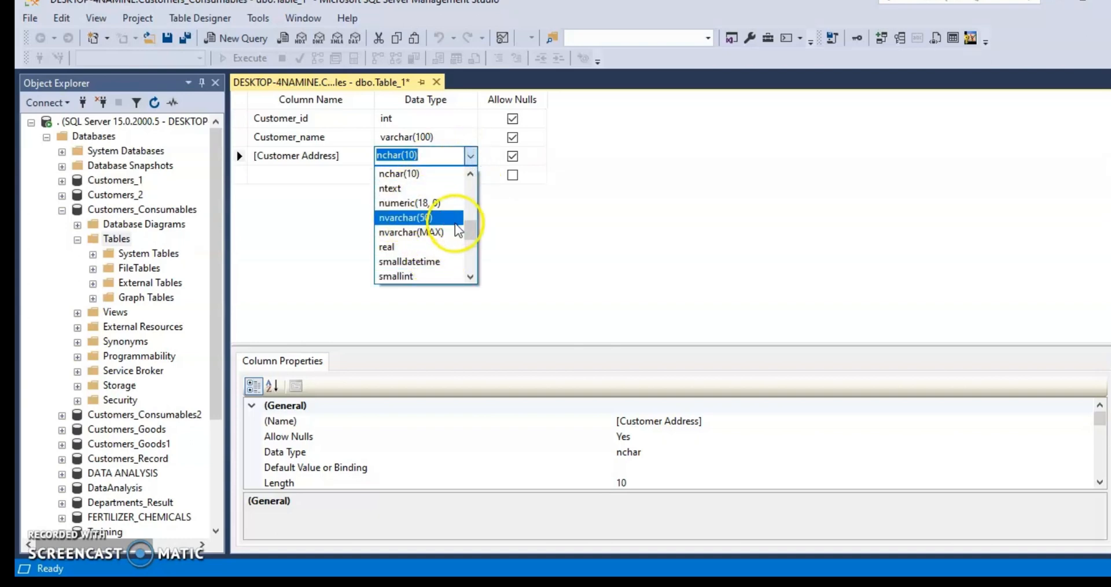
{"action": "left_click_drag", "start_coordinate": [469, 232], "coordinate": [471, 256]}
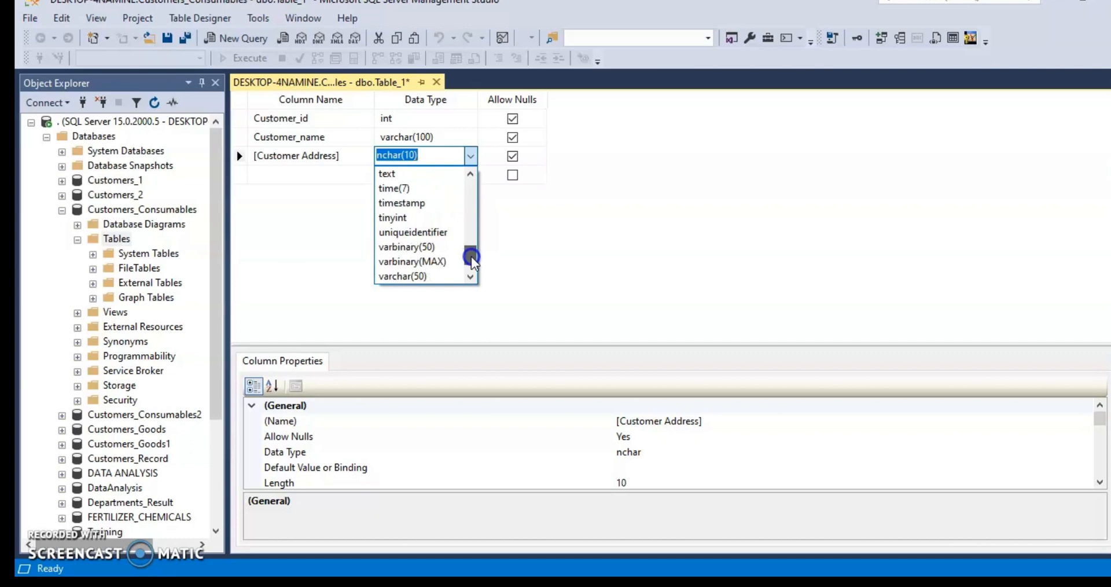
{"action": "left_click", "coordinate": [435, 276]}
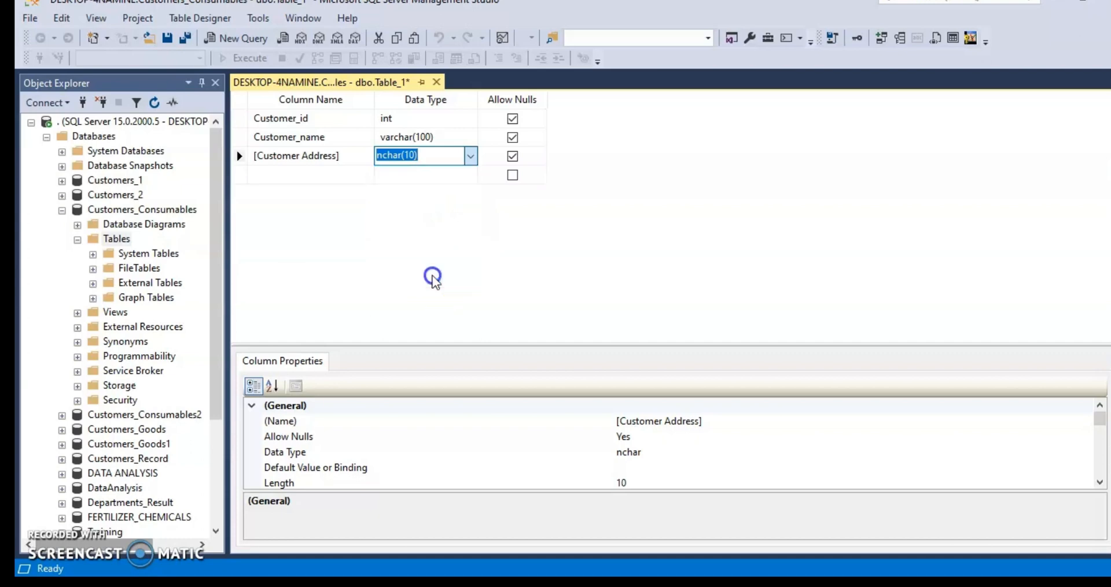
- Set the data type of the Customer Address column to varchar(100)
{"action": "left_click", "coordinate": [418, 151]}
{"action": "key", "text": "BackSpace"}
{"action": "key", "text": "BackSpace"}
{"action": "key", "text": "BackSpace"}
{"action": "type", "text": "1"}
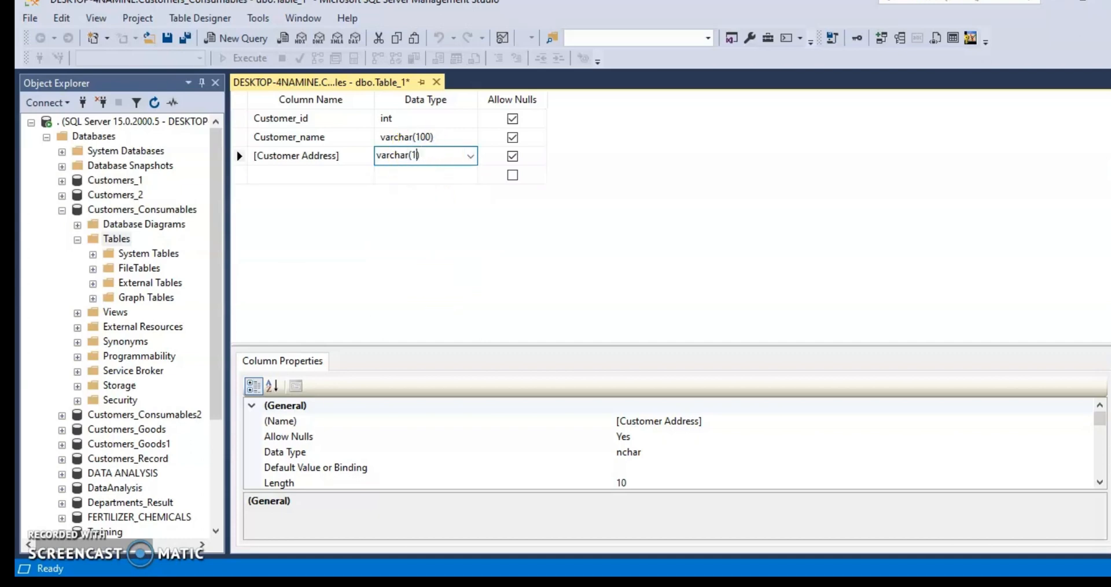
{"action": "type", "text": "00"}
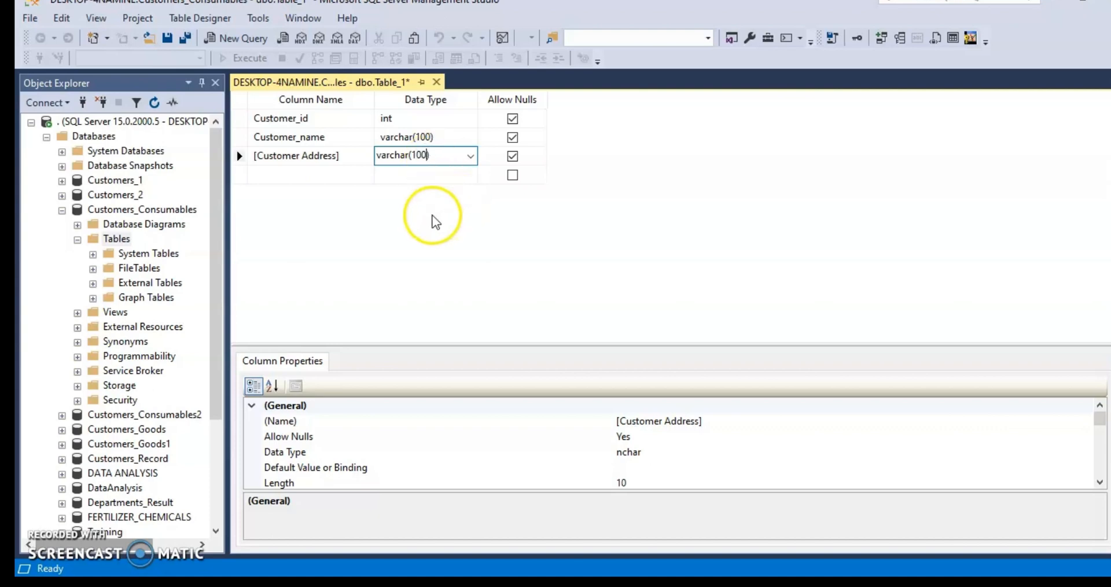
{"action": "left_click", "coordinate": [436, 222]}
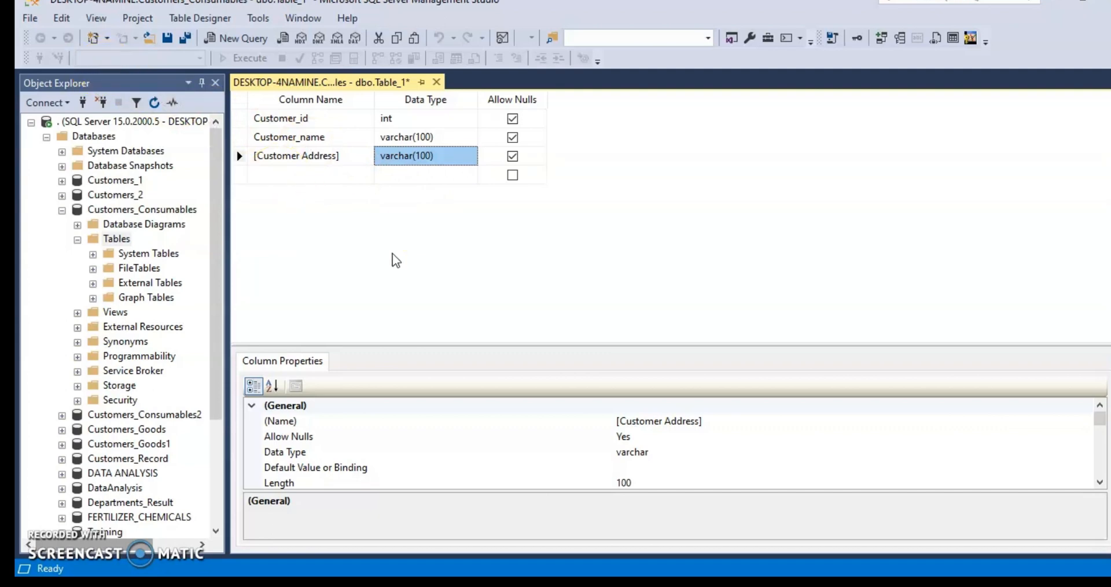
- Save the table as CustomerDetails, and refresh the Customers_Consumables Tables folder to select the saved table there
{"action": "key", "text": "ctrl+s"}
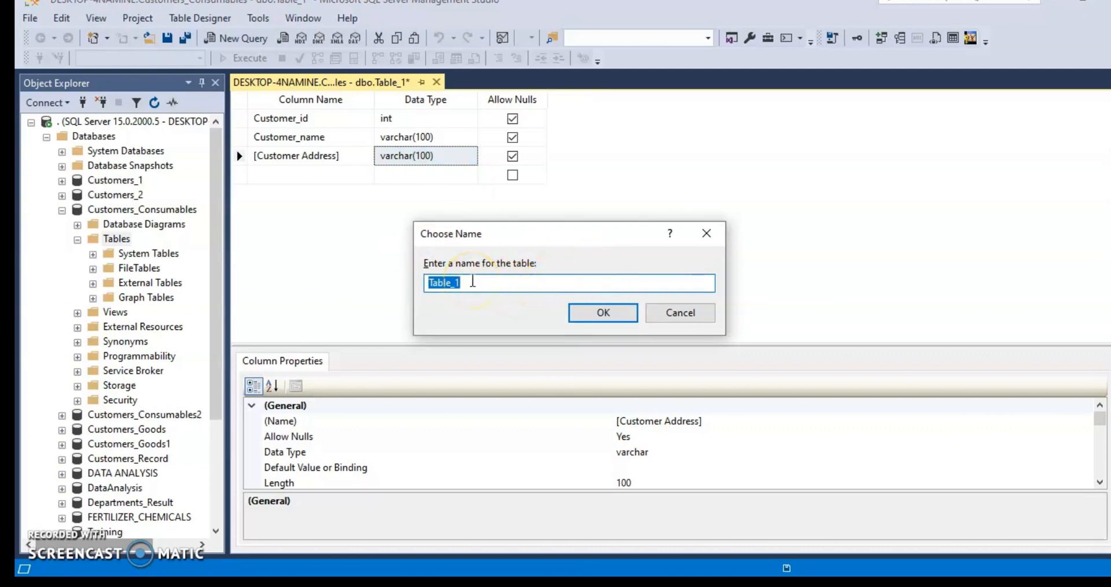
{"action": "key", "text": "BackSpace"}
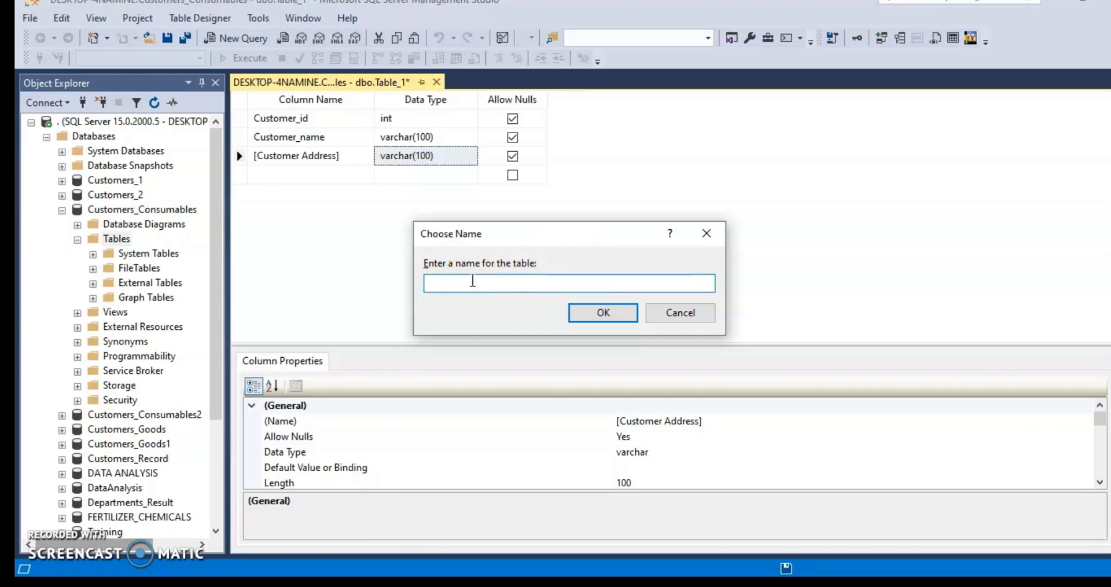
{"action": "type", "text": "Customer"}
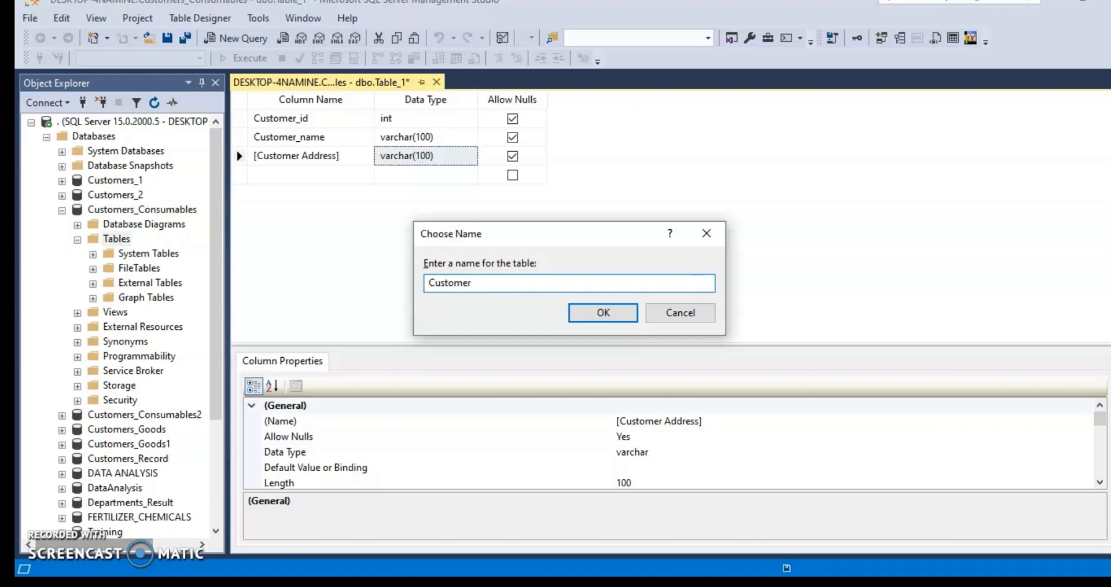
{"action": "type", "text": "Details"}
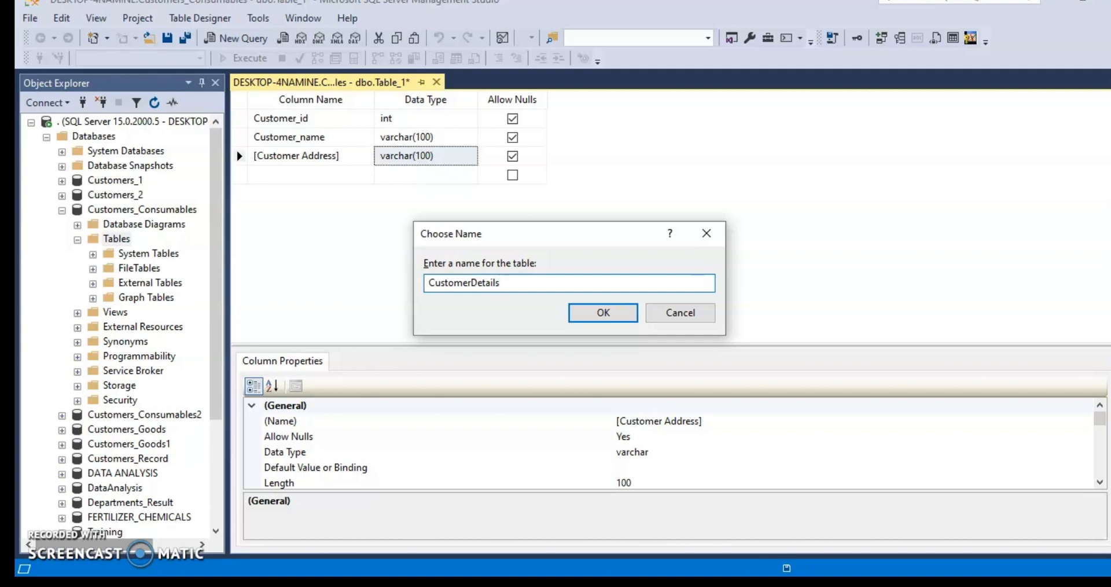
{"action": "left_click", "coordinate": [600, 310]}
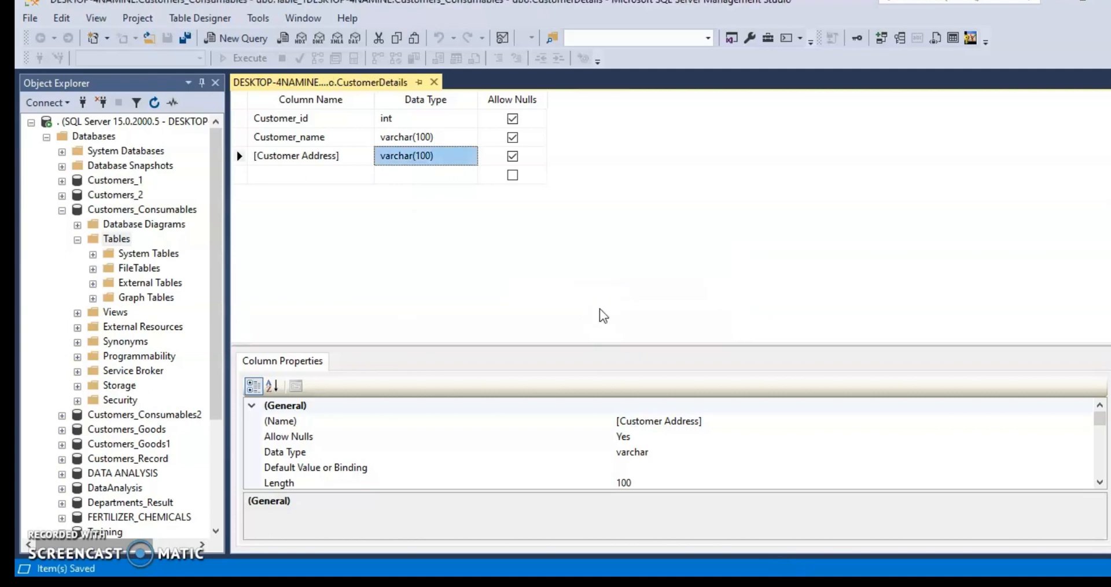
{"action": "left_click", "coordinate": [154, 102]}
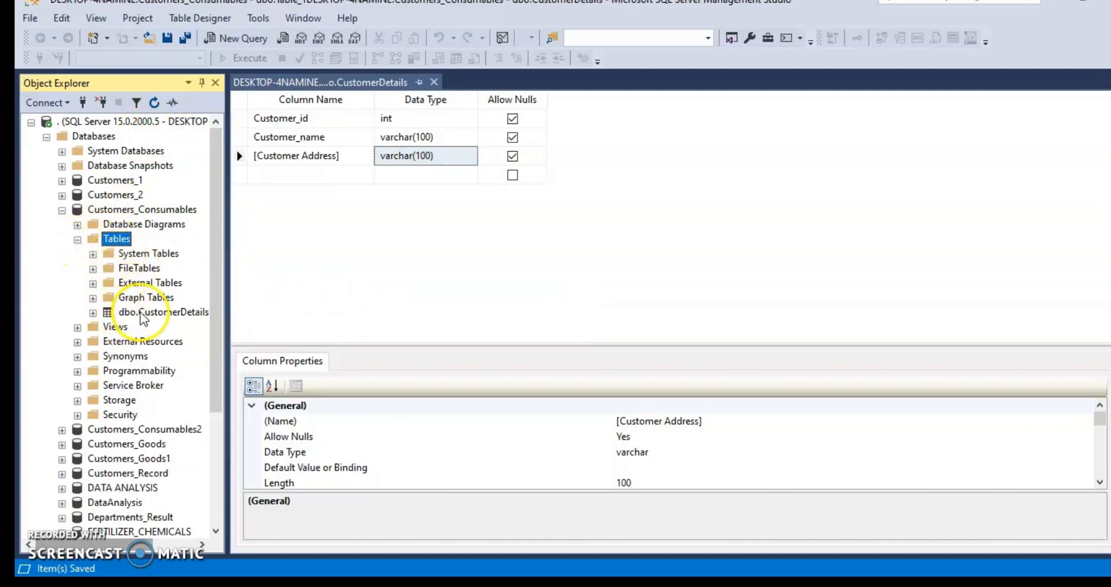
{"action": "left_click", "coordinate": [157, 316]}
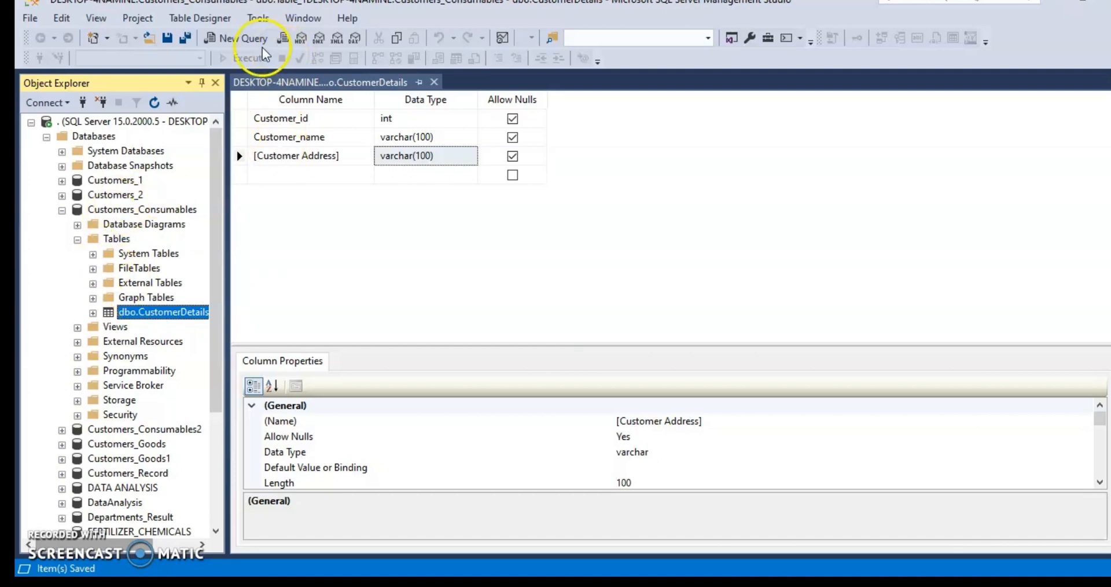
- Open a new query, check that its target database is Customers_Consumables, and place the cursor in the empty editor
{"action": "left_click", "coordinate": [231, 36]}
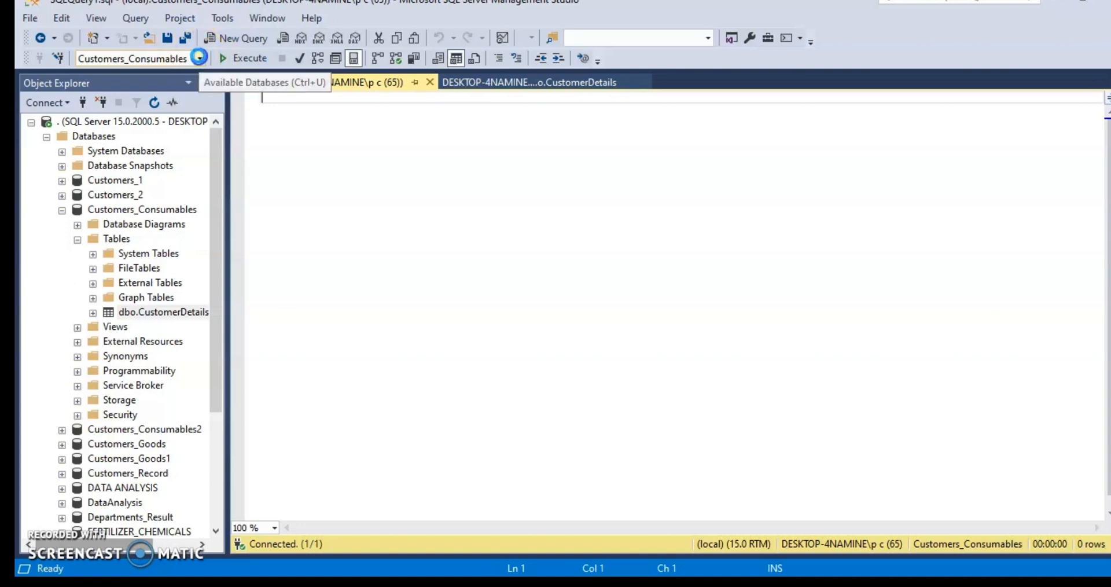
{"action": "left_click", "coordinate": [199, 58]}
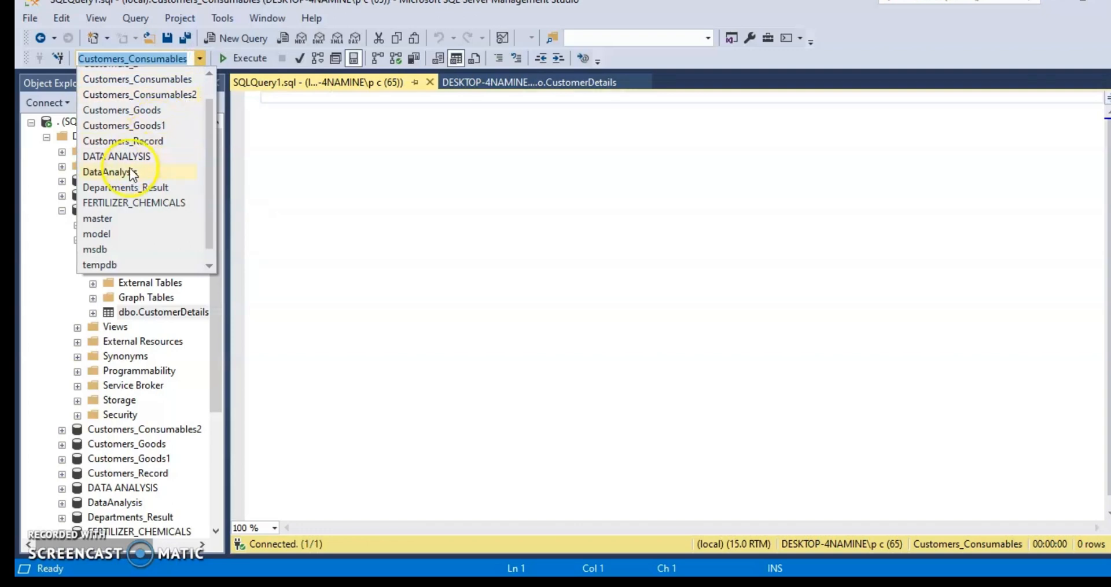
{"action": "left_click", "coordinate": [146, 114]}
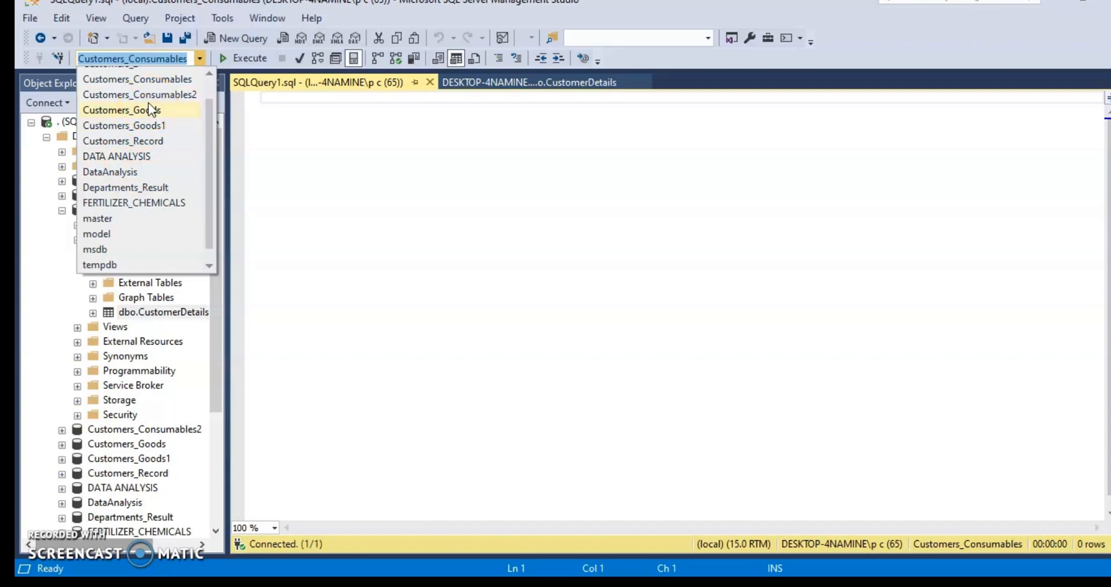
{"action": "left_click", "coordinate": [161, 59]}
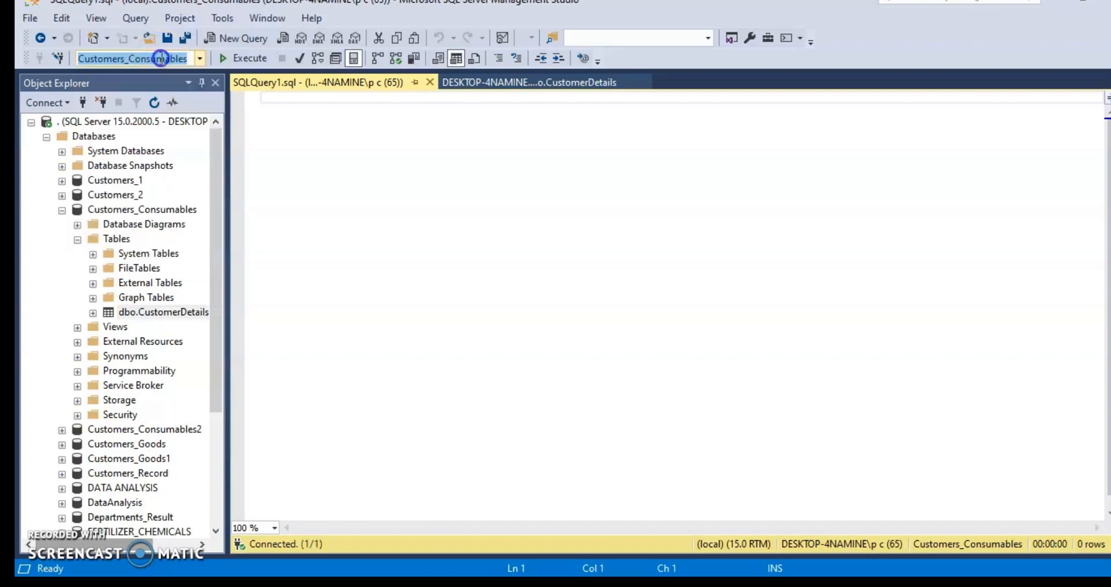
{"action": "left_click", "coordinate": [292, 102]}
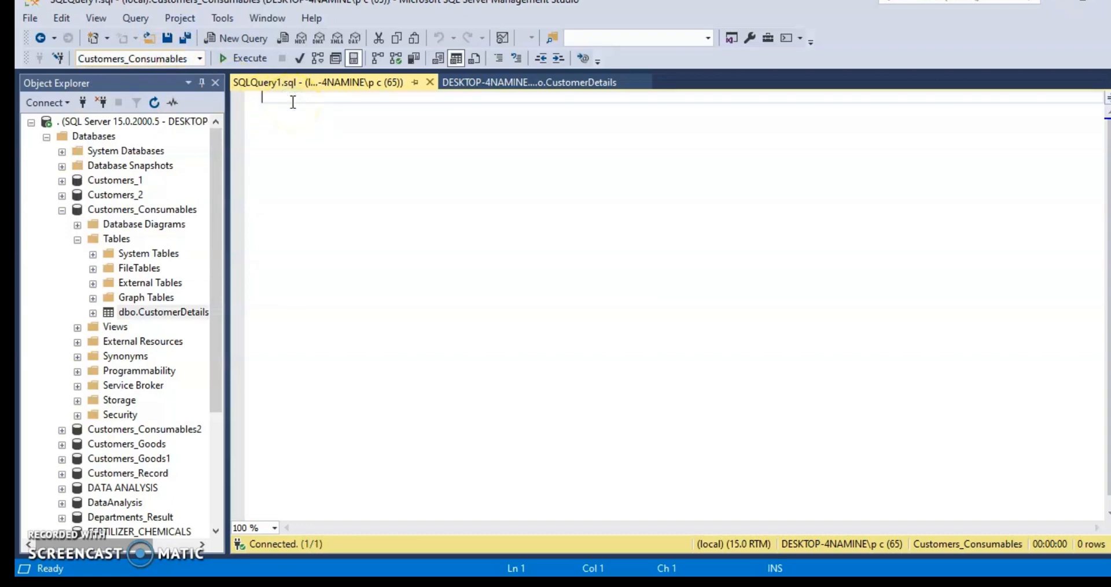
- Begin a create table statement in the query editor for a table named CustomersDetails_1
{"action": "type", "text": "create "}
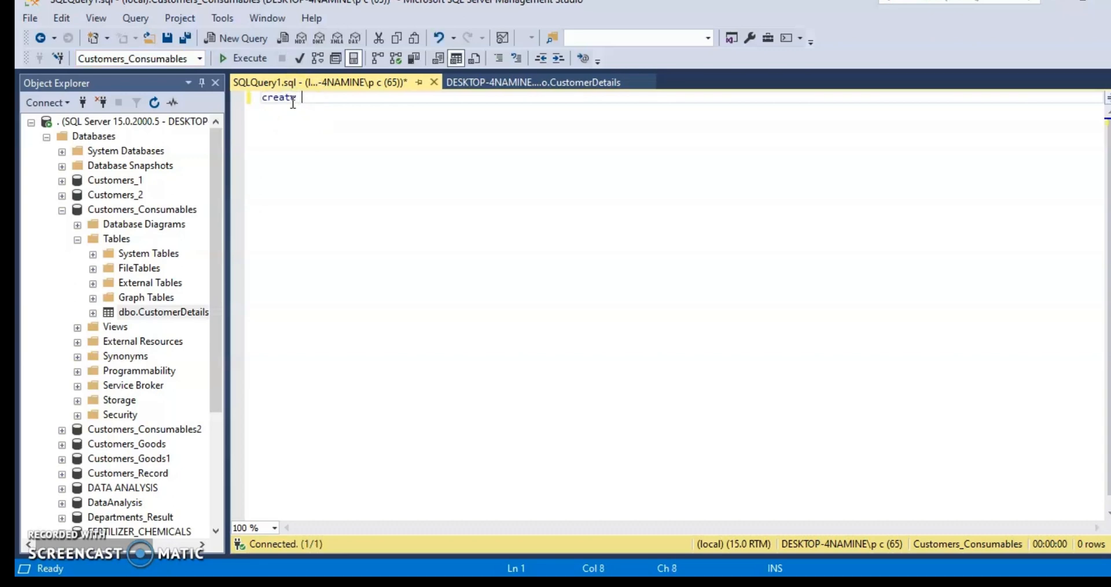
{"action": "type", "text": "table"}
{"action": "type", "text": "CustomersDetails"}
{"action": "key", "text": "BackSpace"}
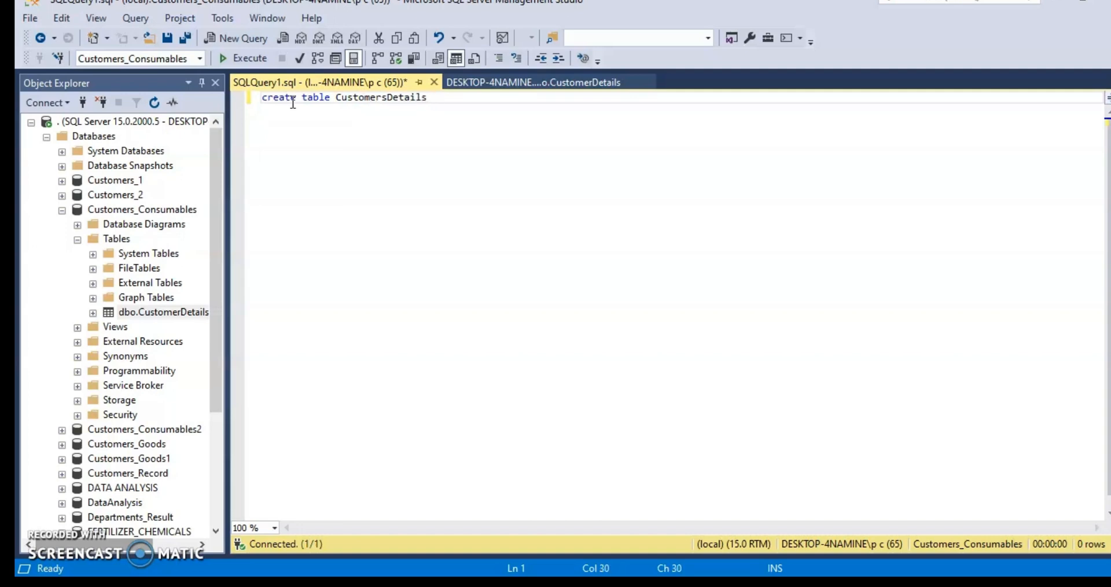
{"action": "type", "text": "_1("}
- Open the column list in parentheses and enter the columns Customer_Id and Customer_Name, separated by commas and without data types
{"action": "type", "text": "Customer_Id"}
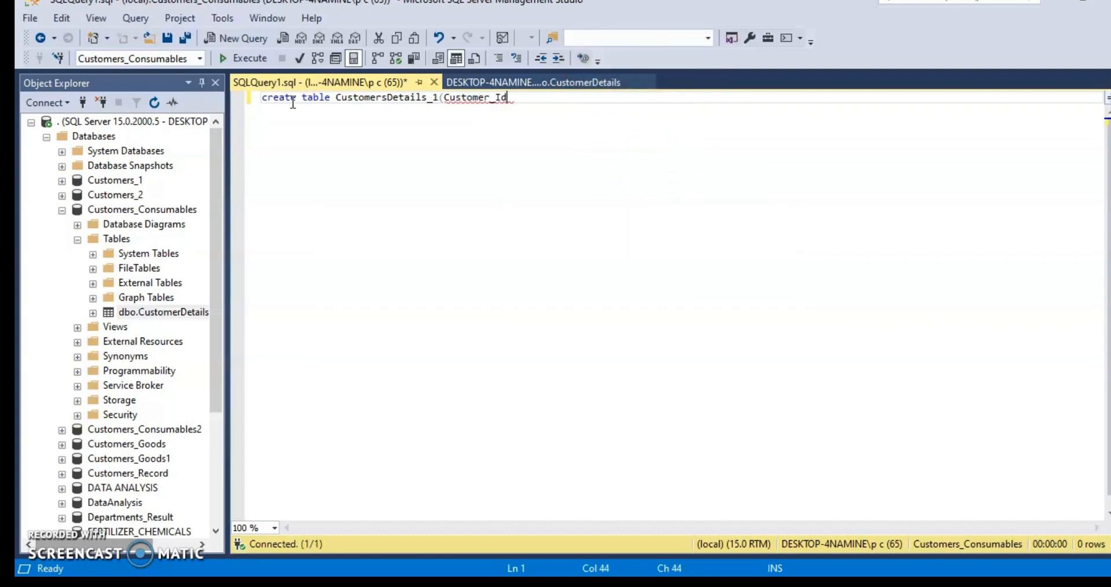
{"action": "type", "text": ",Customer_Nmae"}
{"action": "key", "text": "BackSpace"}
{"action": "key", "text": "BackSpace"}
{"action": "key", "text": "BackSpace"}
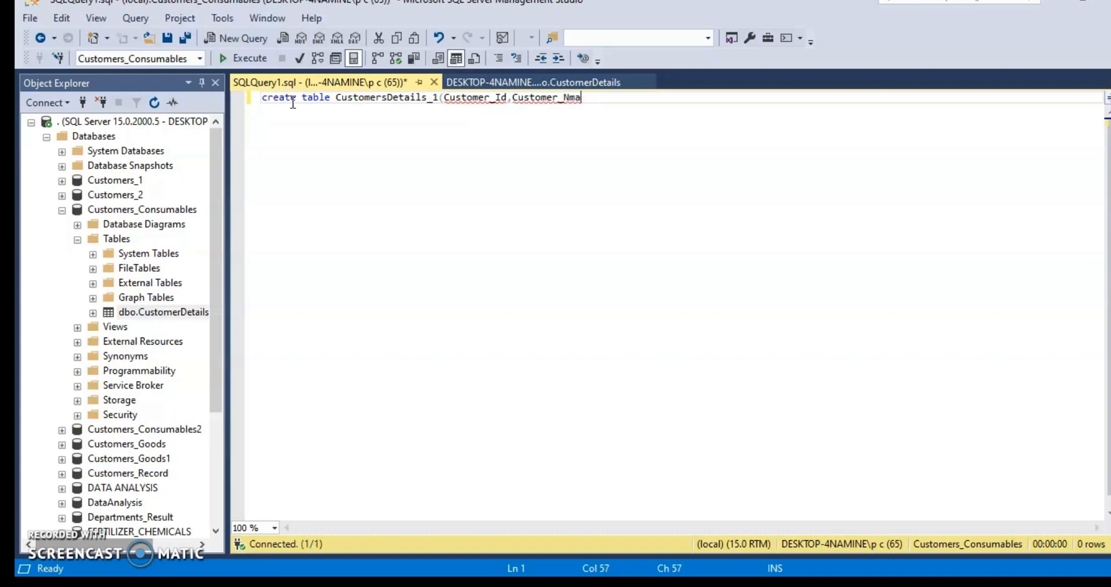
{"action": "type", "text": "ame,Customer_A"}
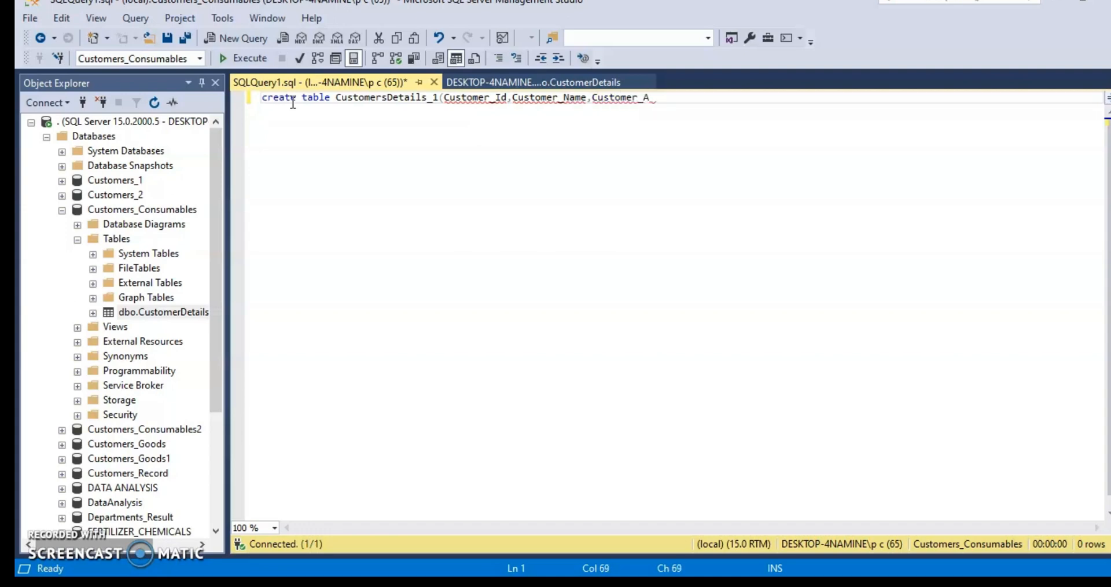
{"action": "type", "text": "ddress)"}
- Finish the column list with Customer_Address, close the parenthesis, and execute the create table statement
{"action": "left_click", "coordinate": [235, 57]}
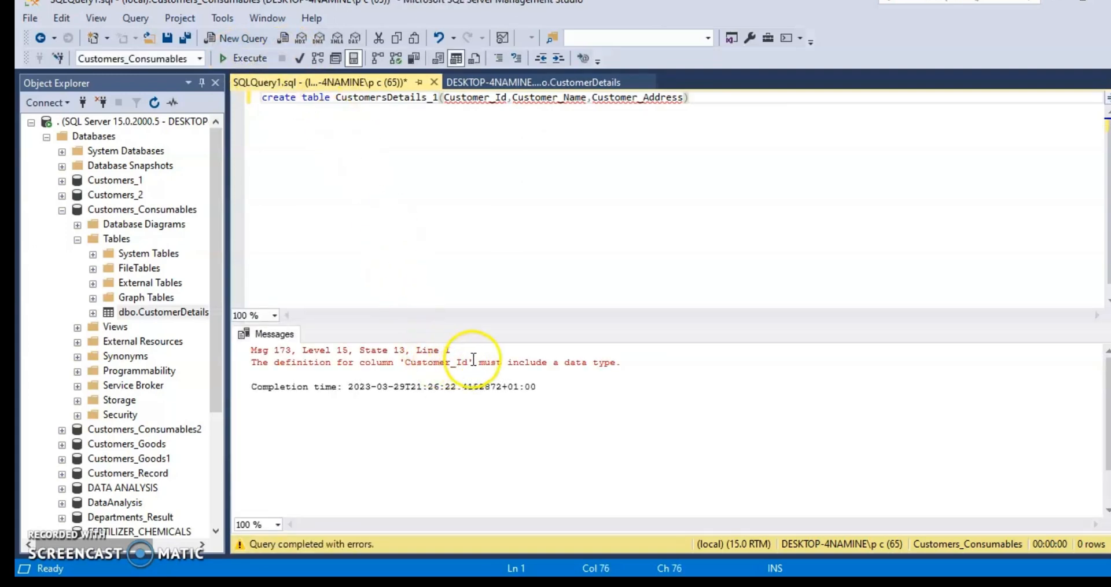
- Give the Customer_Id column the int data type and the Customer_Name column varchar(100) in the statement
{"action": "left_click", "coordinate": [507, 97]}
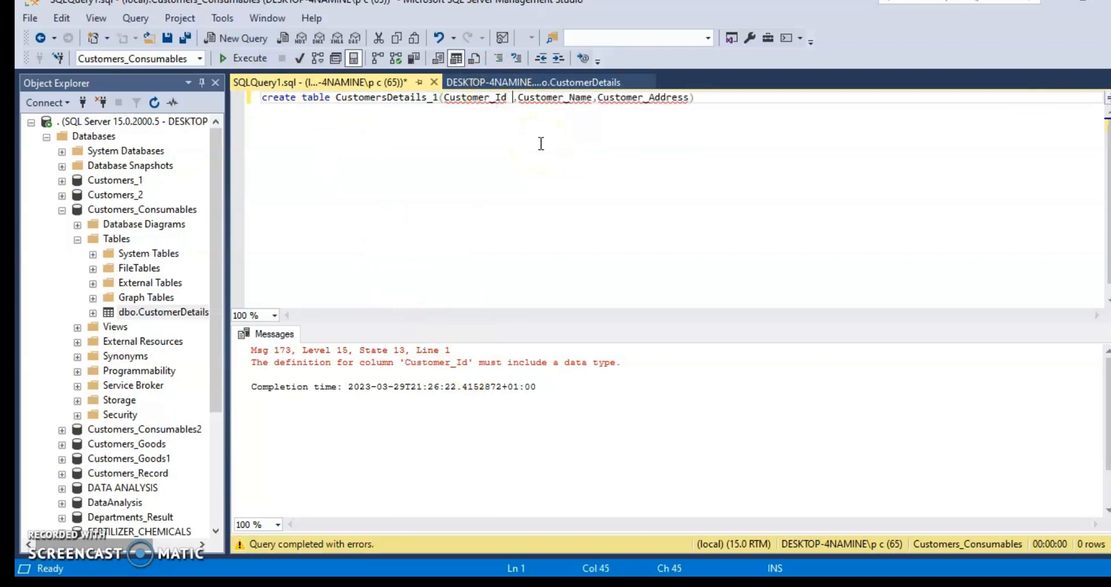
{"action": "type", "text": "int"}
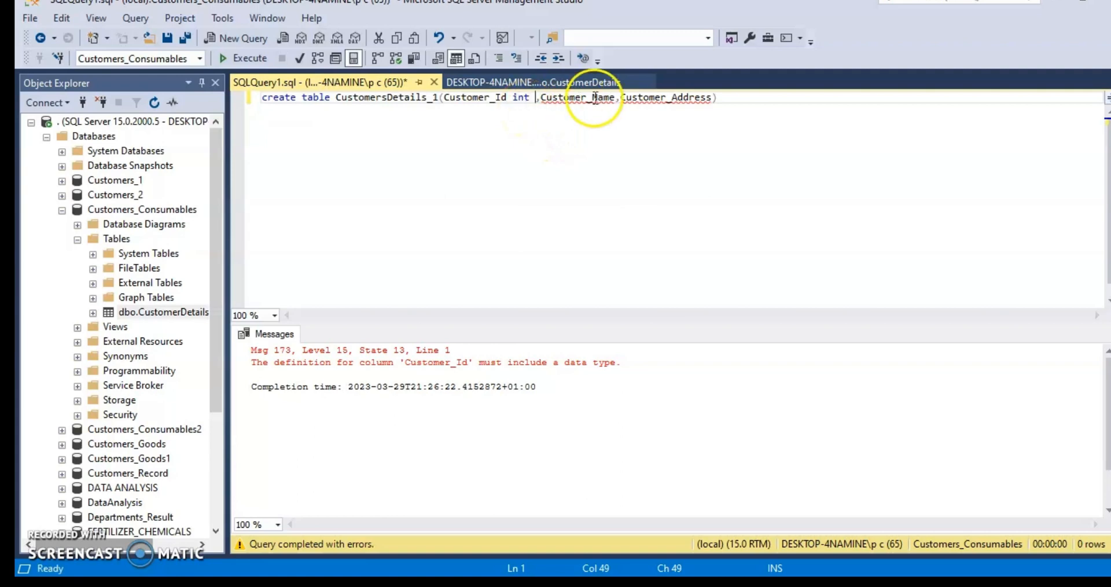
{"action": "left_click", "coordinate": [614, 96]}
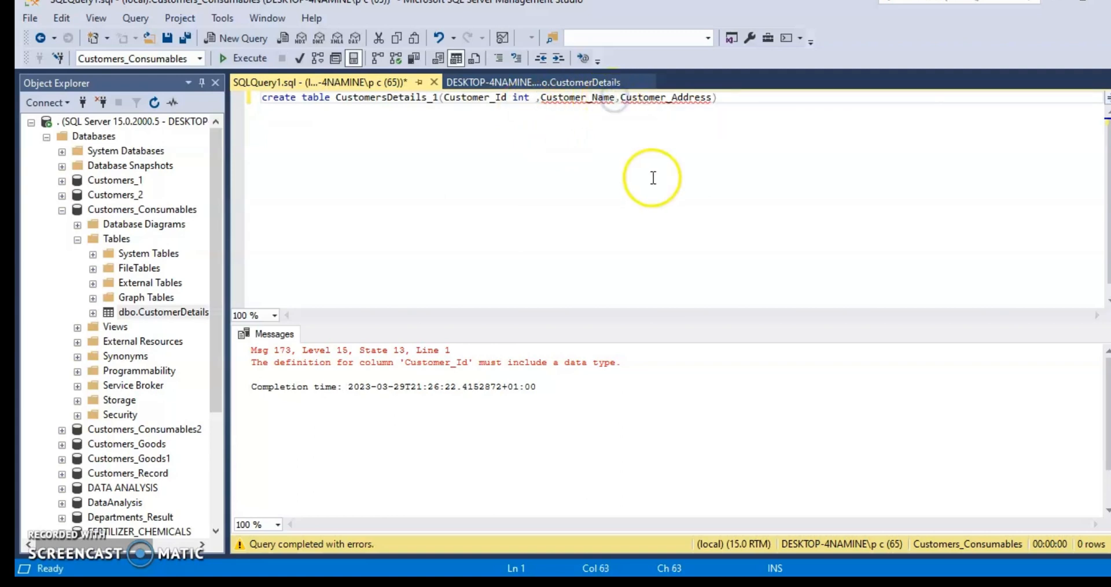
{"action": "type", "text": "varchar"}
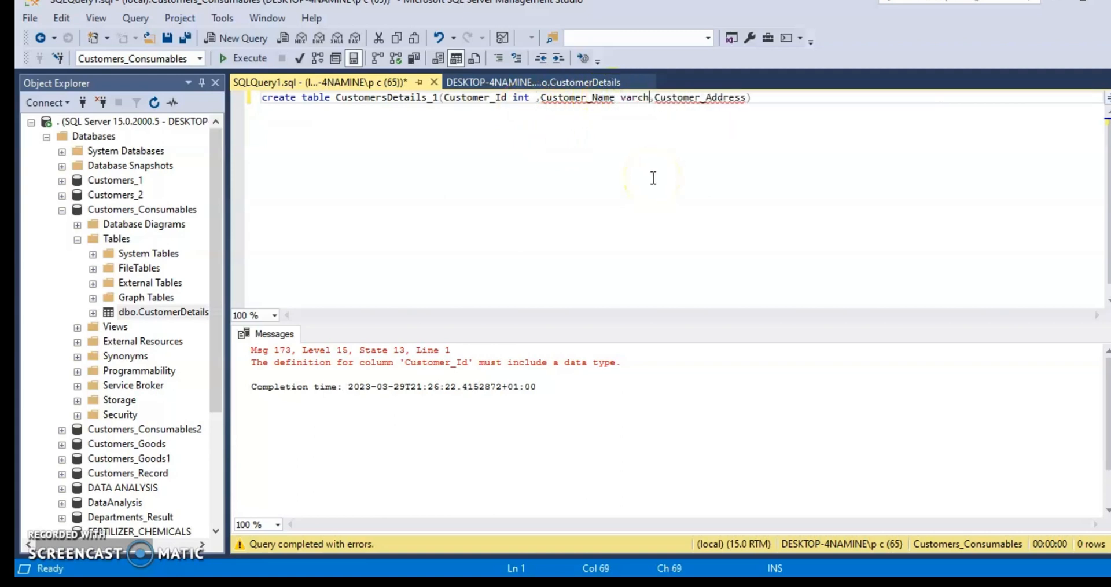
{"action": "type", "text": "("}
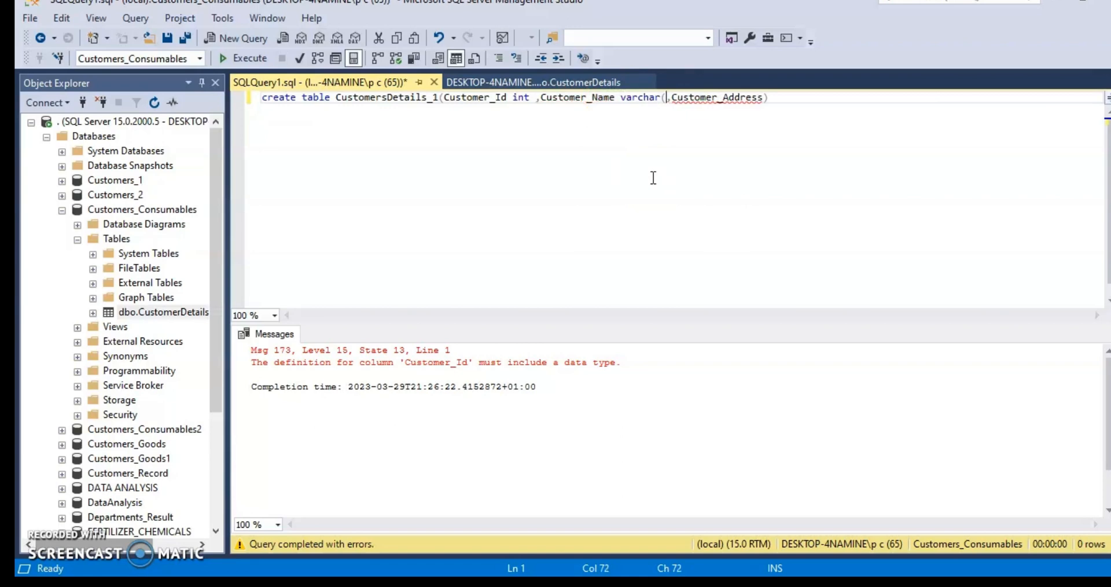
{"action": "type", "text": "100)"}
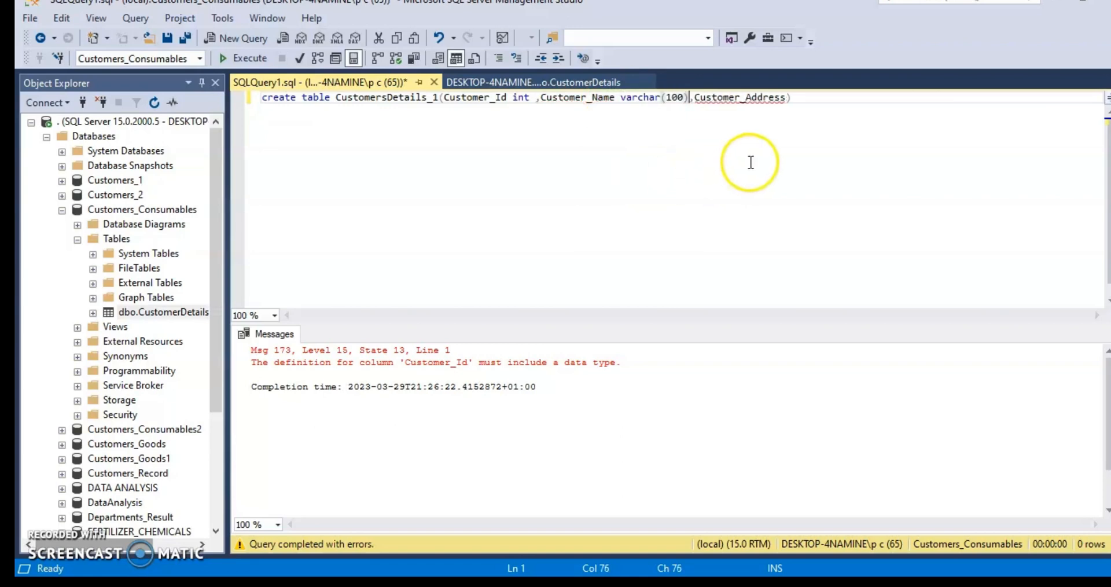
- Give the Customer_Address column the varchar(100) data type and execute the create table statement
{"action": "left_click", "coordinate": [786, 98]}
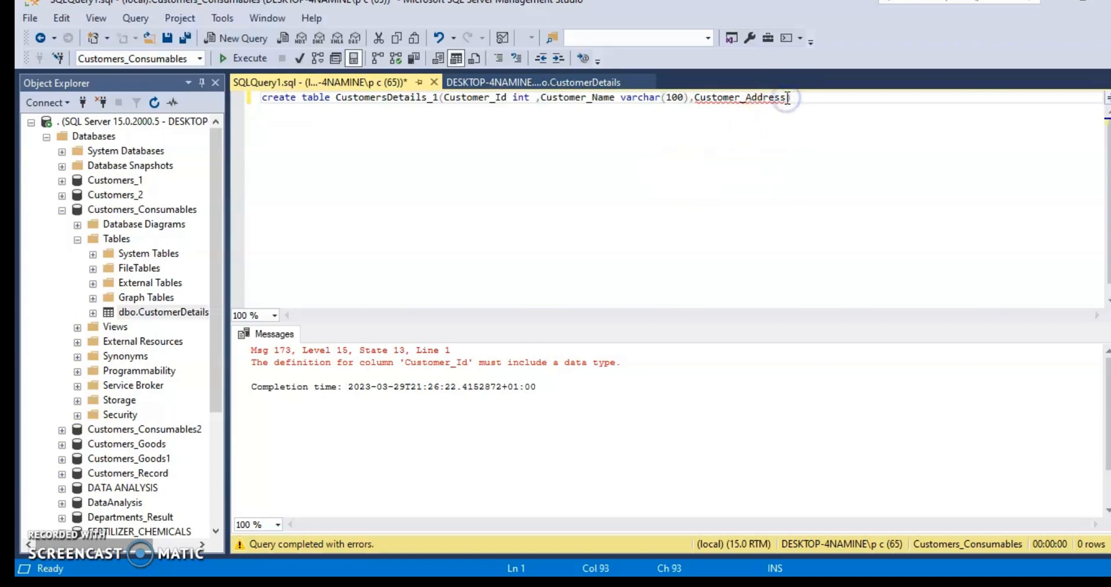
{"action": "type", "text": "varchar"}
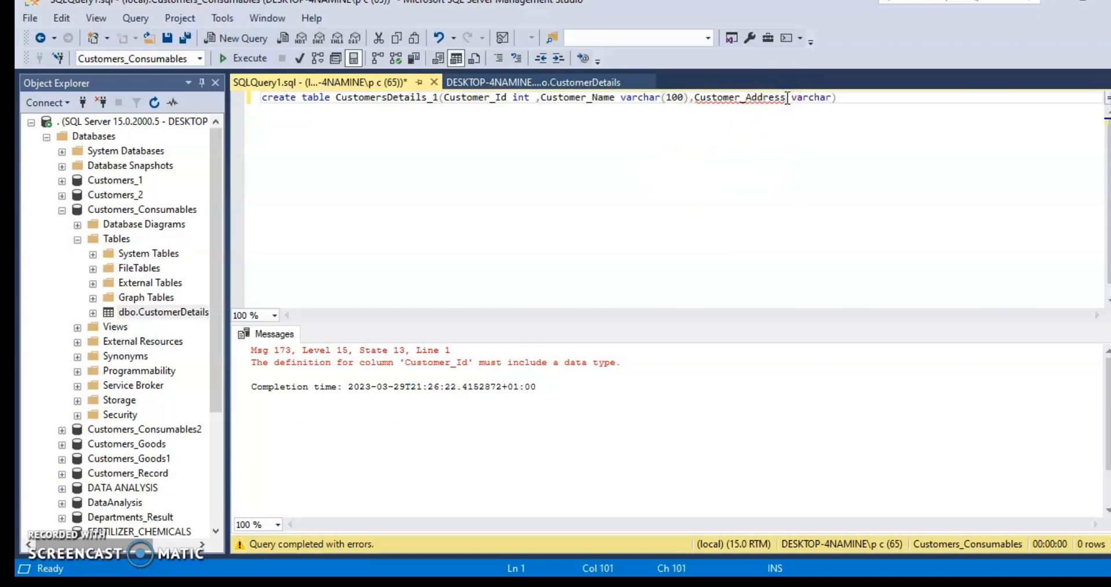
{"action": "type", "text": "(100)"}
{"action": "left_click", "coordinate": [880, 91]}
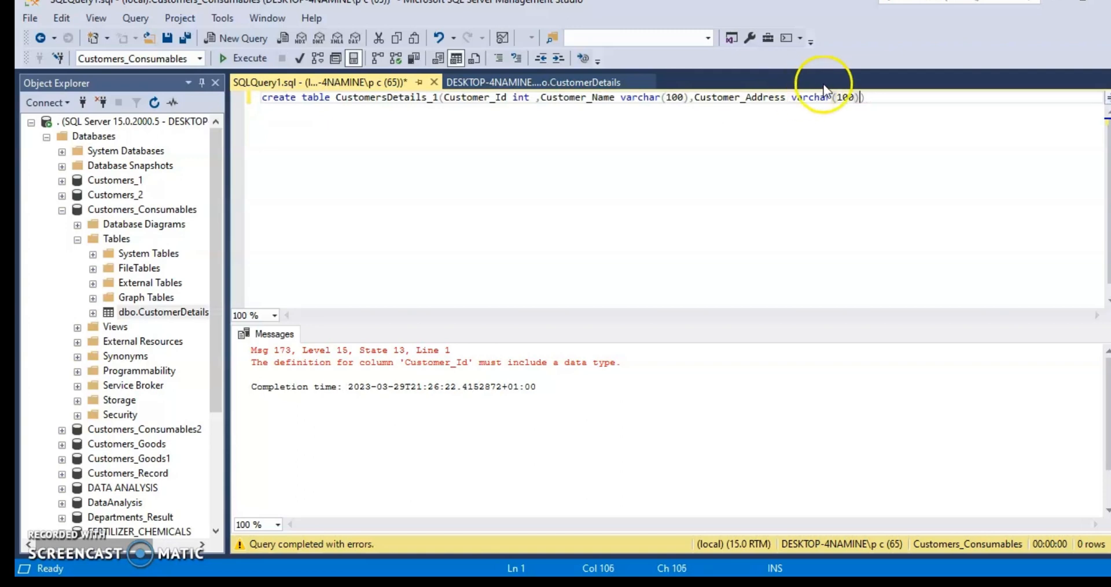
{"action": "type", "text": ")"}
{"action": "left_click", "coordinate": [250, 58]}
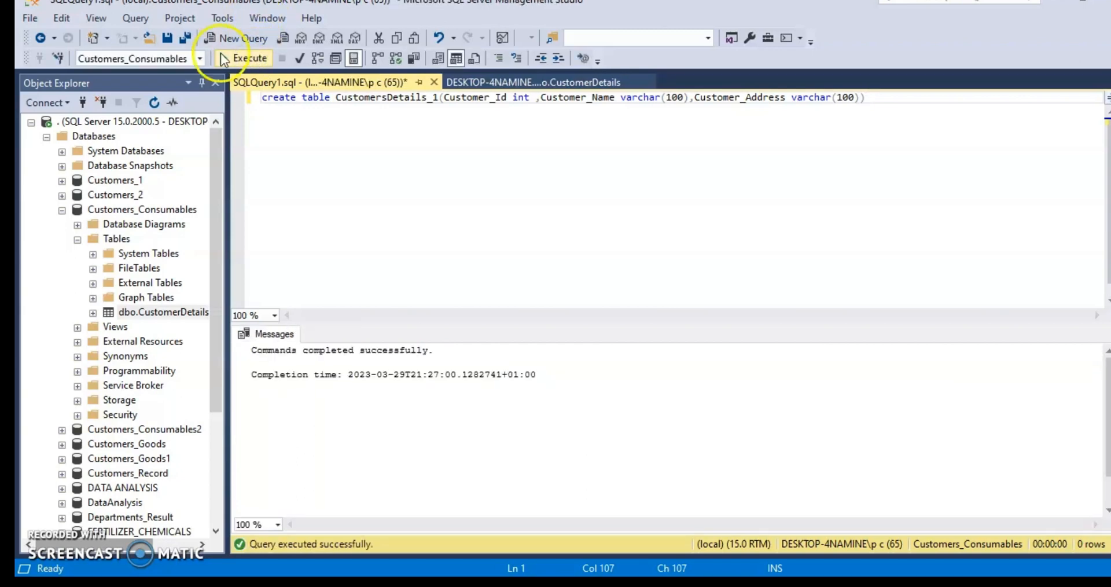
- Refresh the Tables folder of Customers_Consumables, select the new CustomersDetails_1 table there, and bring its full name into view
{"action": "left_click", "coordinate": [172, 100]}
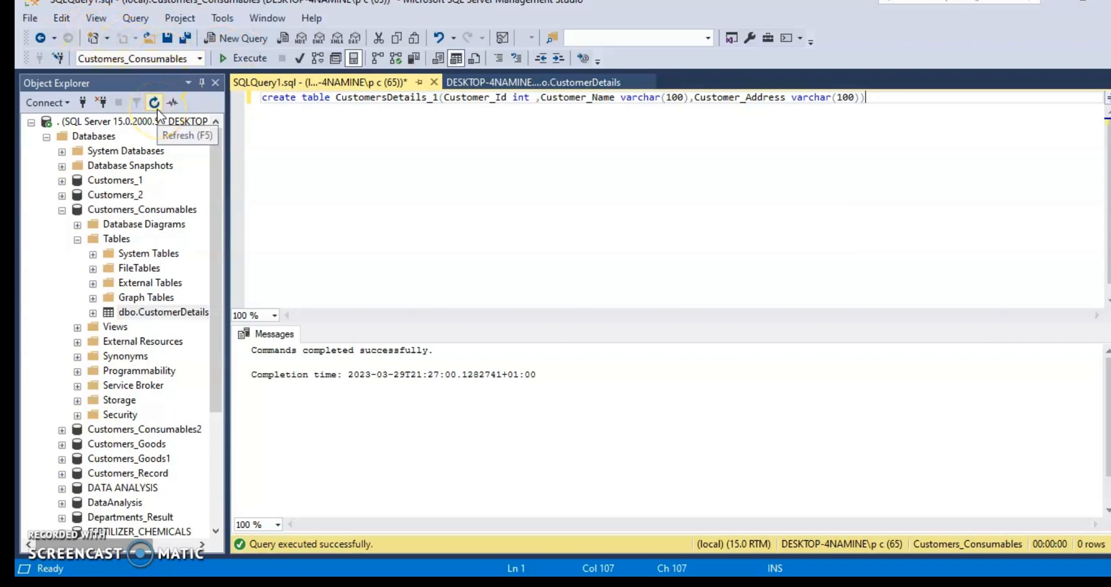
{"action": "left_click", "coordinate": [156, 109]}
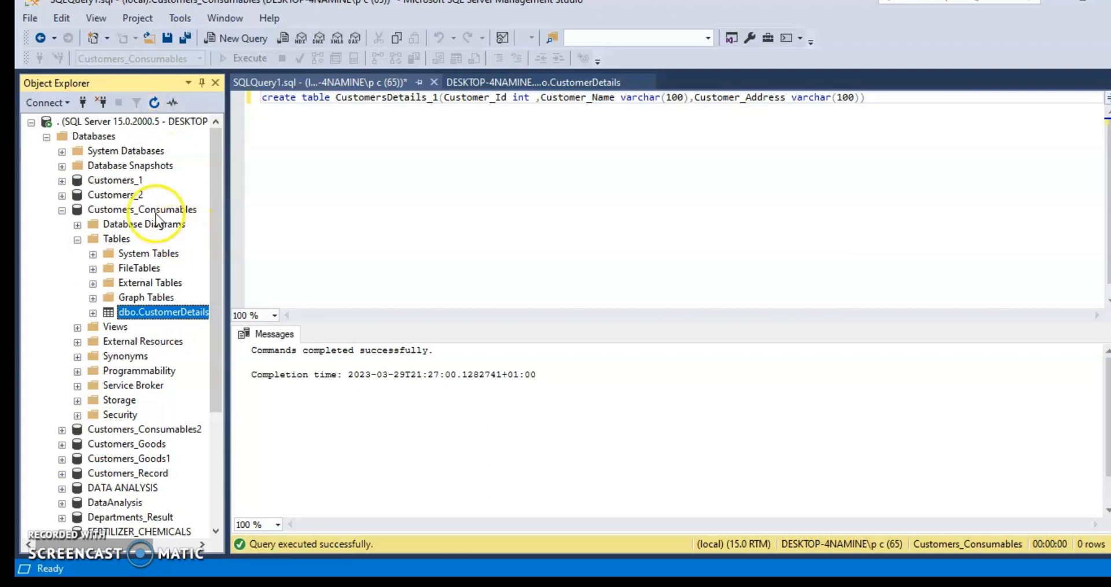
{"action": "left_click", "coordinate": [154, 103]}
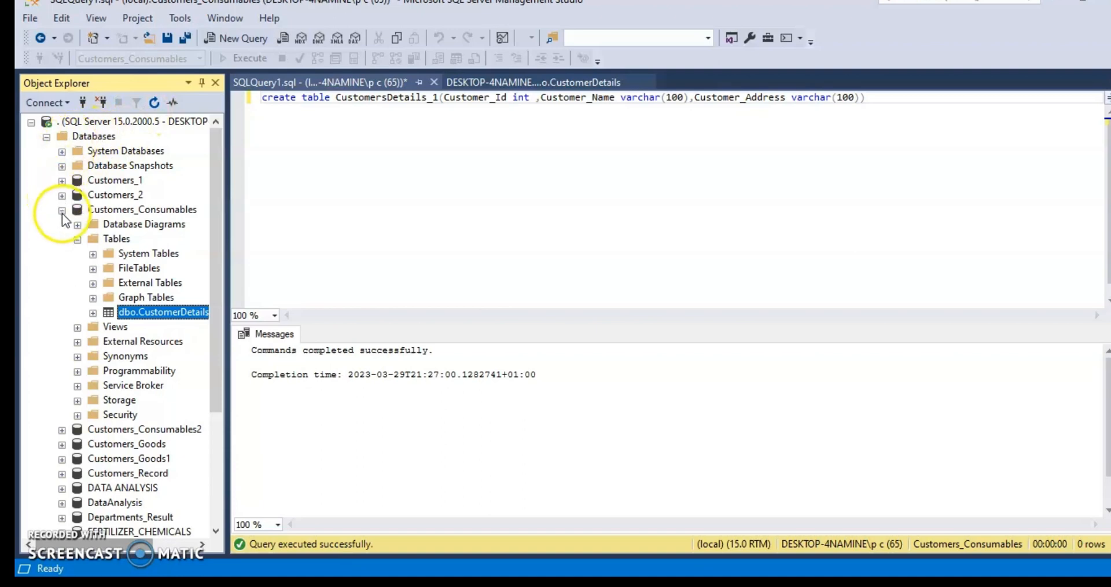
{"action": "left_click", "coordinate": [77, 239]}
{"action": "left_click", "coordinate": [76, 240]}
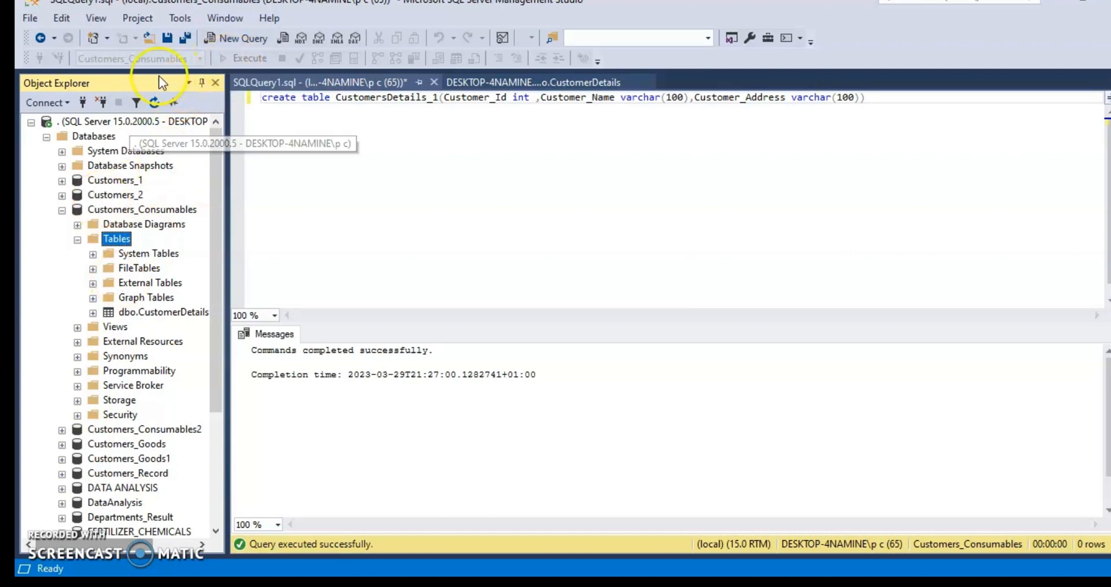
{"action": "left_click", "coordinate": [154, 103]}
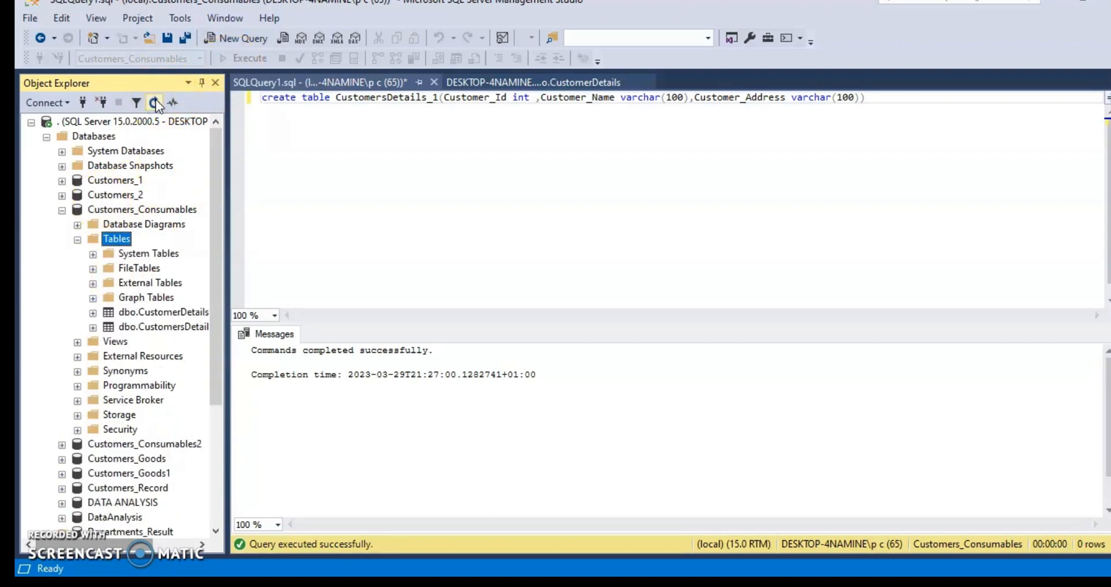
{"action": "left_click", "coordinate": [148, 326]}
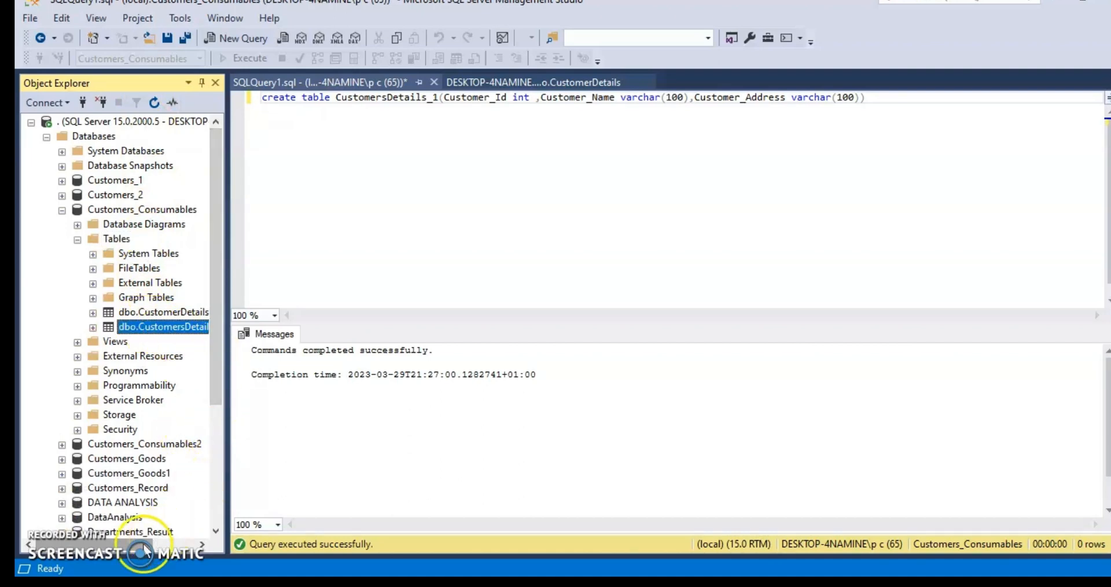
{"action": "left_click", "coordinate": [165, 544]}
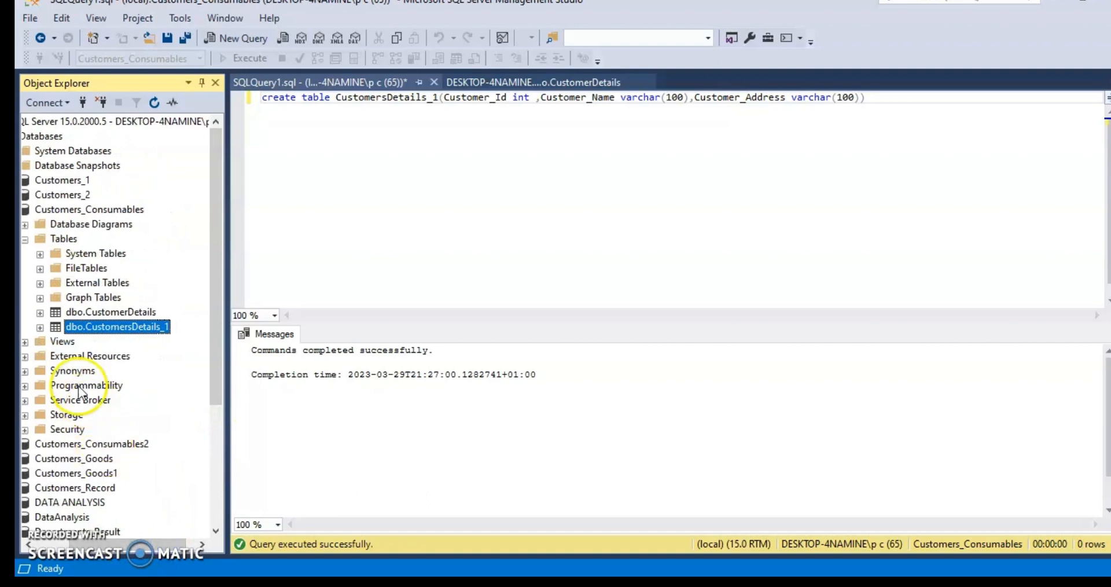